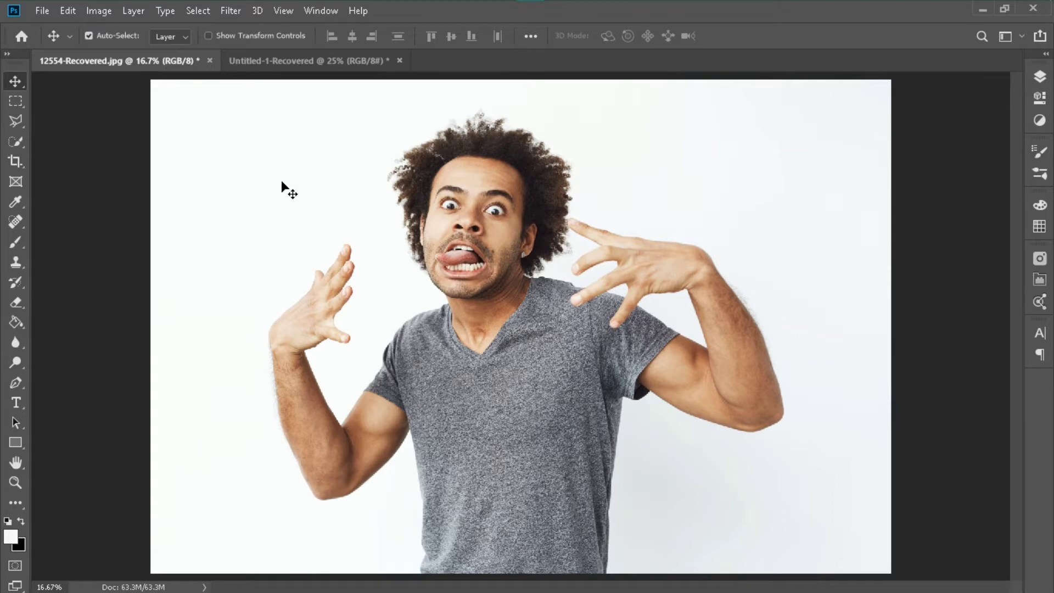
Open the photo in Select and Mask, select the man with High Quality Preview enabled, and set the view mode to Overlay.
{"action": "left_click", "coordinate": [17, 101]}
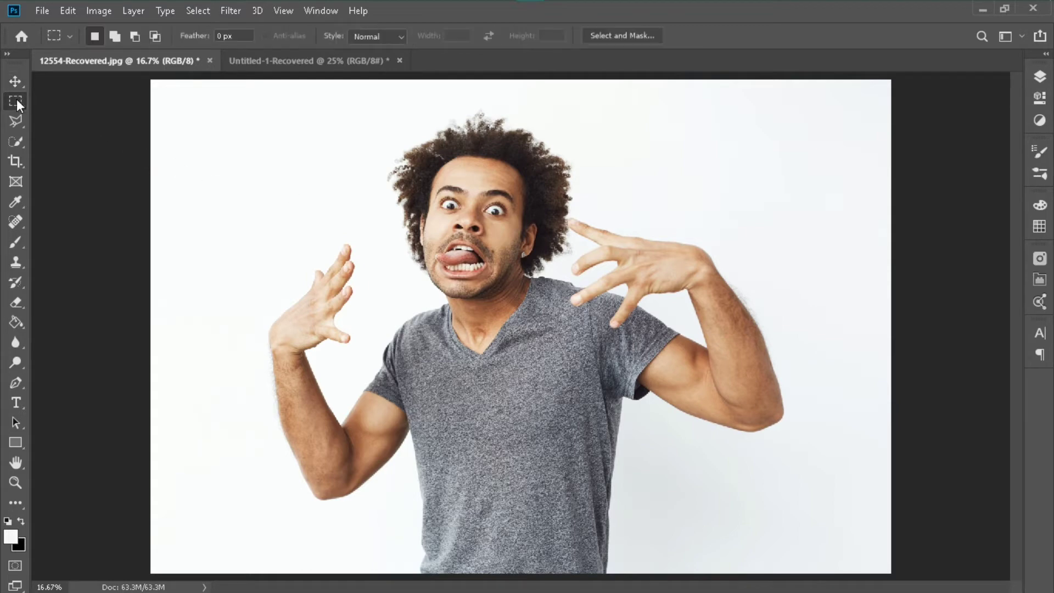
{"action": "left_click", "coordinate": [612, 35]}
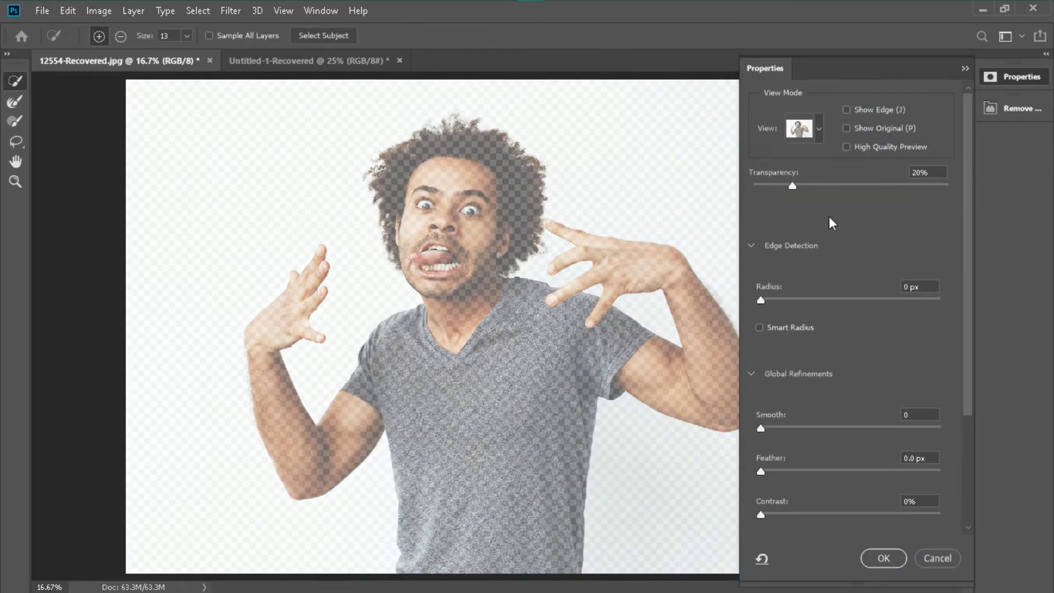
{"action": "left_click", "coordinate": [849, 148]}
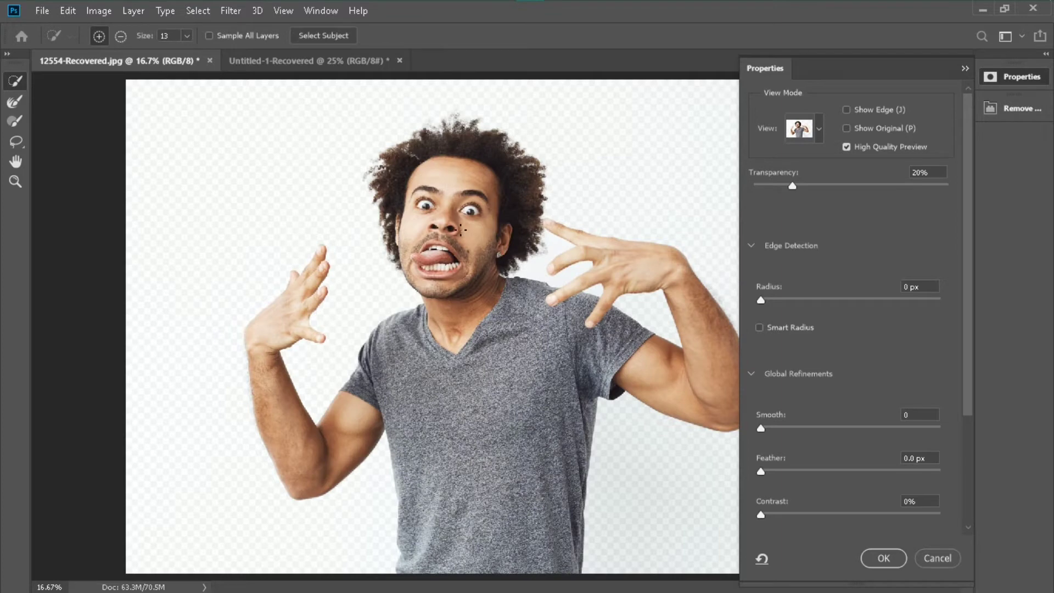
{"action": "scroll", "coordinate": [856, 243], "scroll_direction": "down", "scroll_amount": 1}
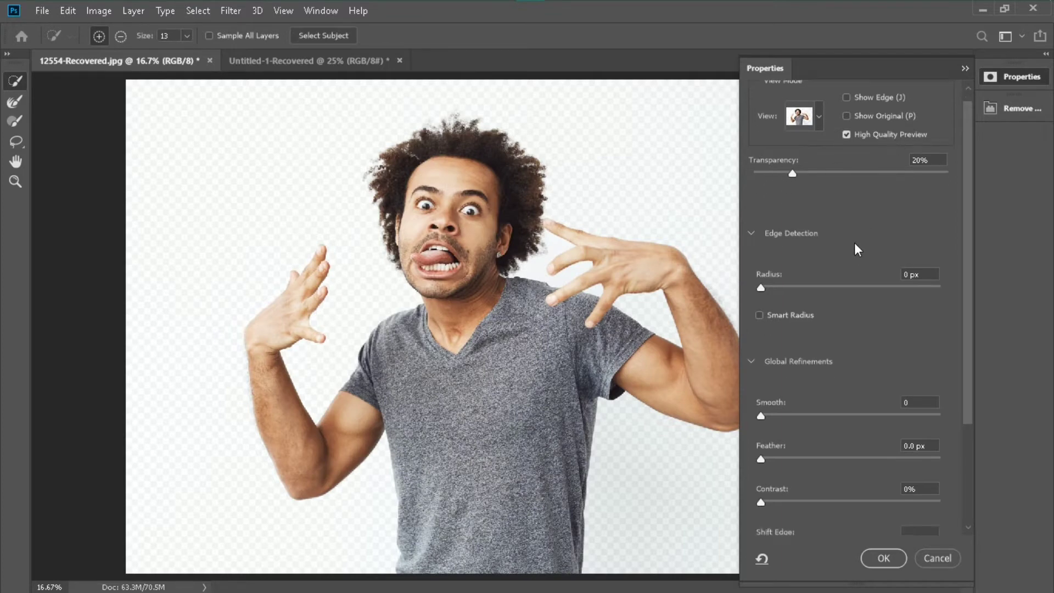
{"action": "scroll", "coordinate": [854, 243], "scroll_direction": "up", "scroll_amount": 1}
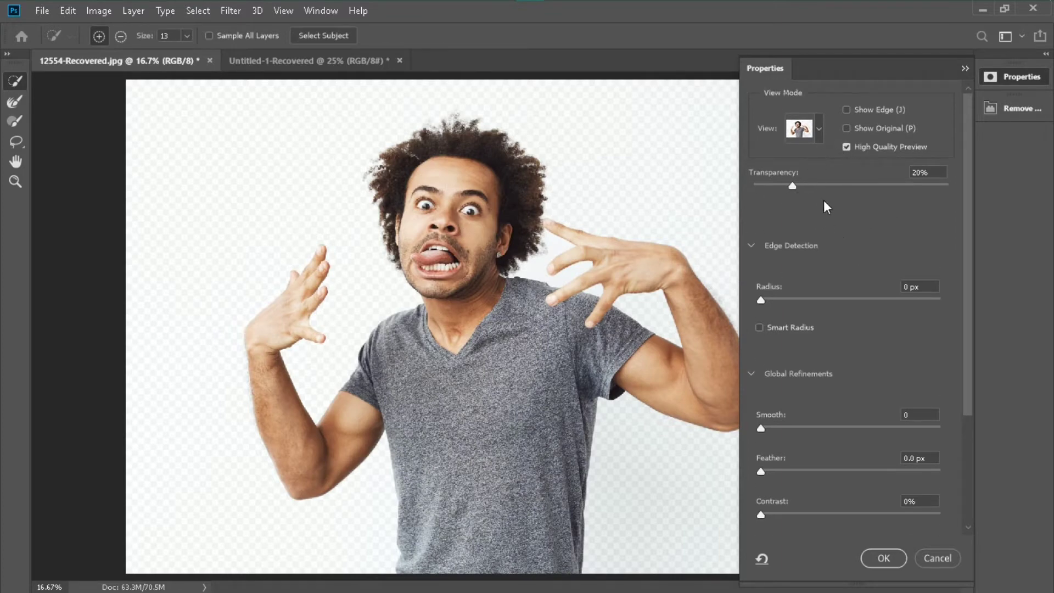
{"action": "left_click", "coordinate": [819, 131]}
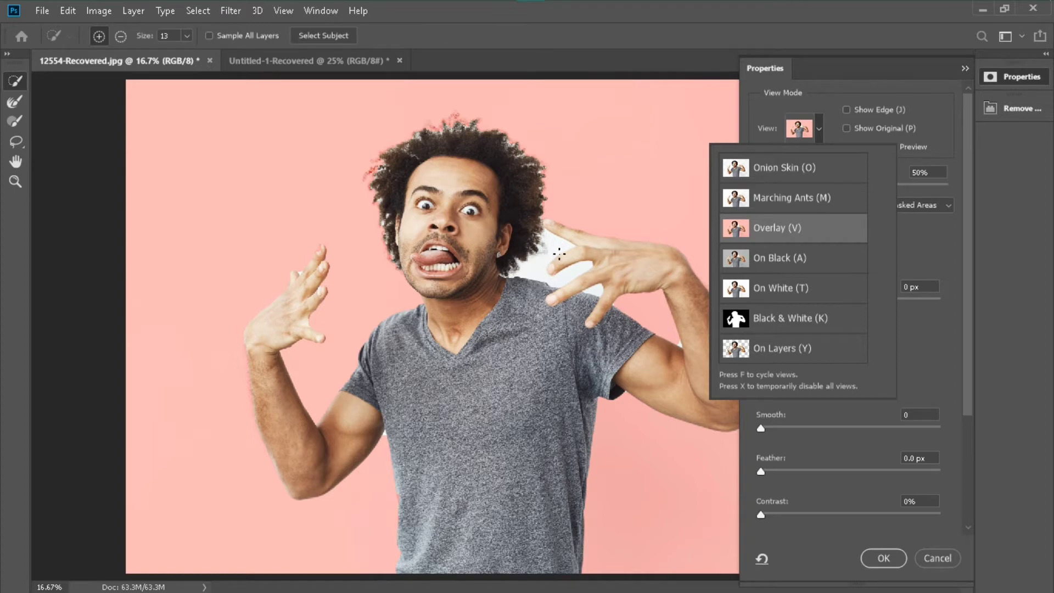
{"action": "left_click", "coordinate": [905, 351]}
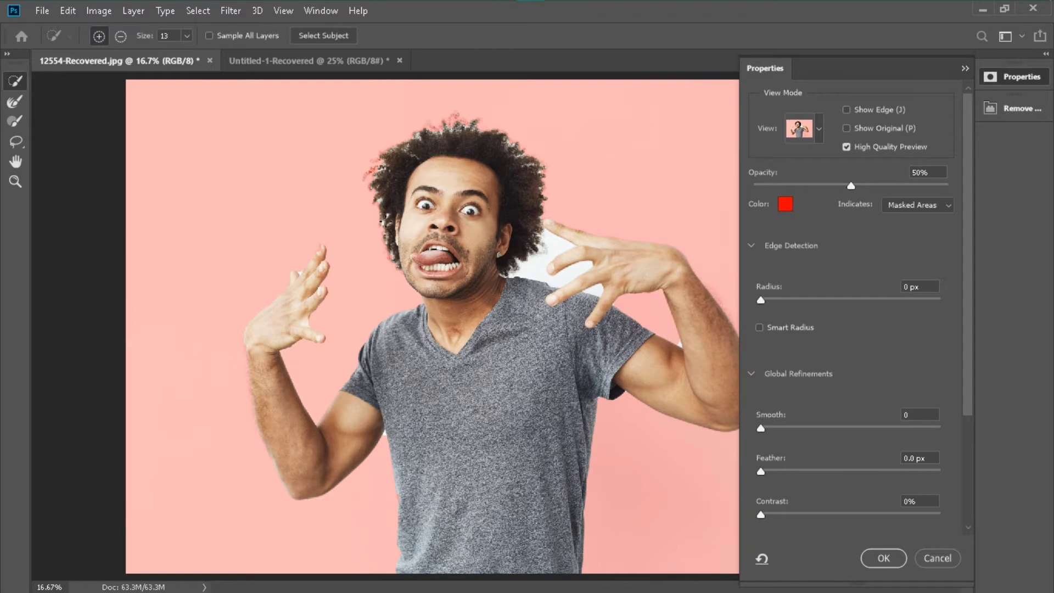
Subtract the background gaps between the hair, fingers and shoulder from the selection with a size 50 brush, and add the fingertip back.
{"action": "key", "text": "ctrl+plus"}
{"action": "key", "text": "ctrl+plus"}
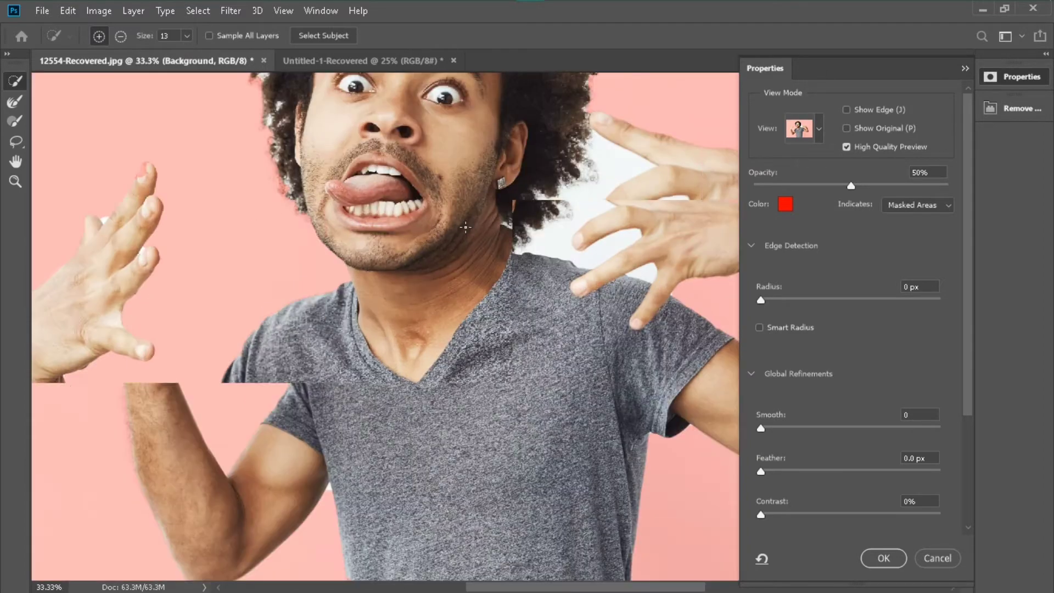
{"action": "scroll", "coordinate": [470, 225], "scroll_direction": "up", "scroll_amount": 3}
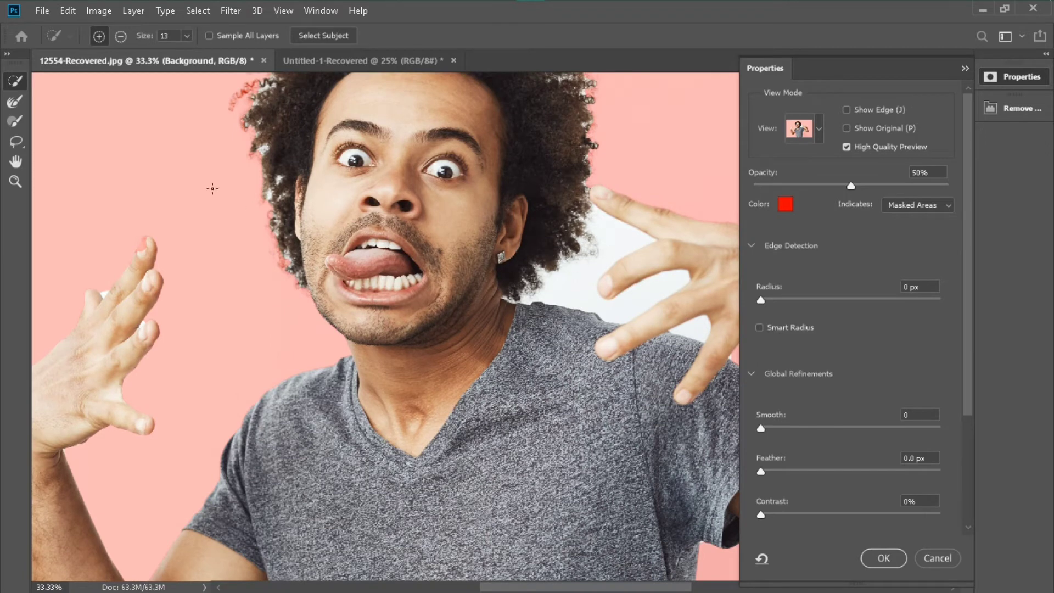
{"action": "left_click", "coordinate": [115, 36]}
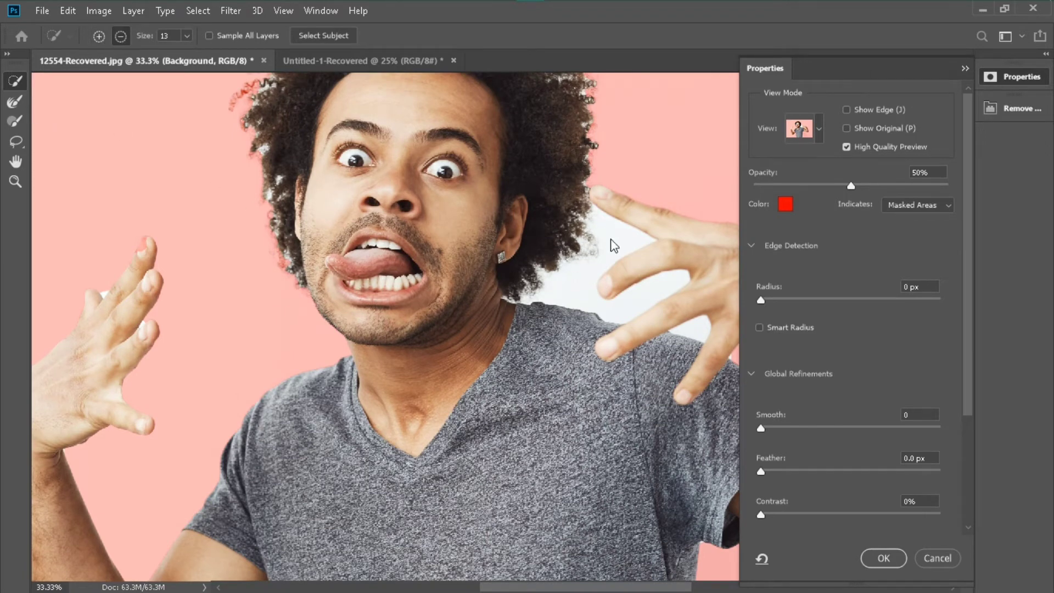
{"action": "left_click_drag", "start_coordinate": [614, 246], "coordinate": [612, 255]}
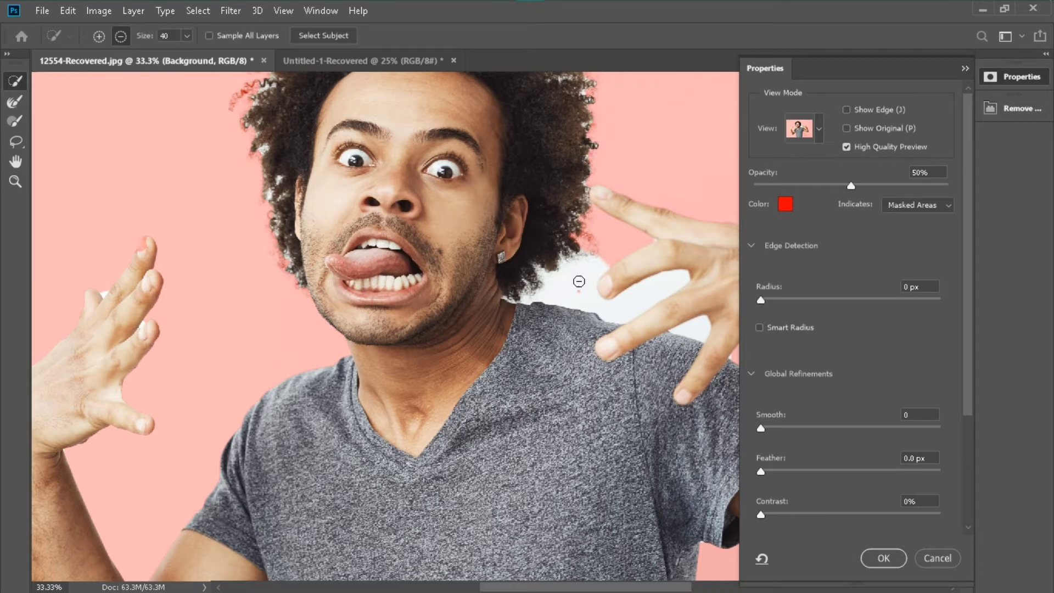
{"action": "left_click", "coordinate": [578, 281]}
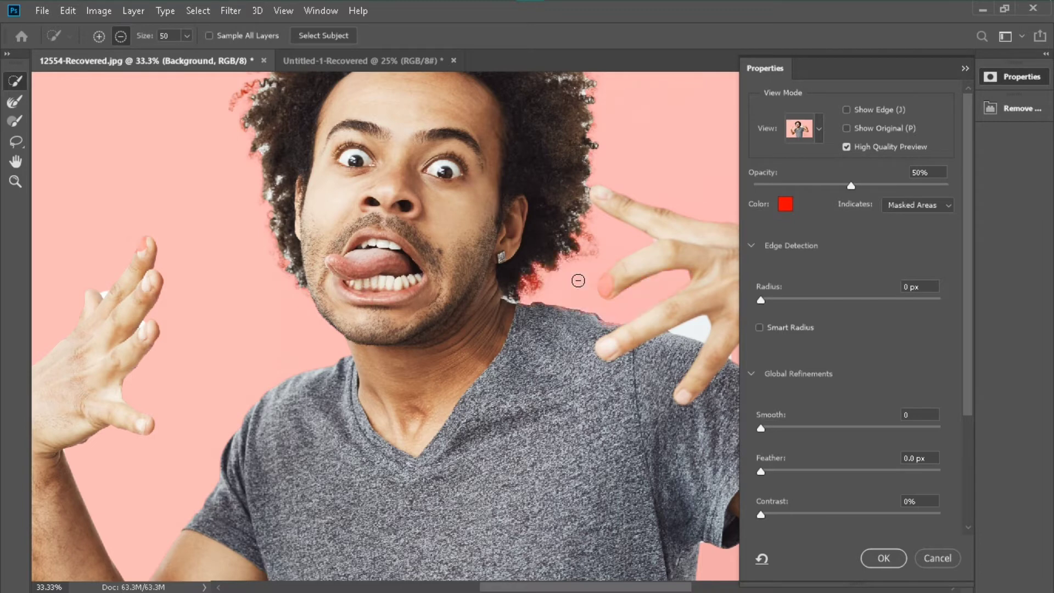
{"action": "left_click", "coordinate": [698, 332]}
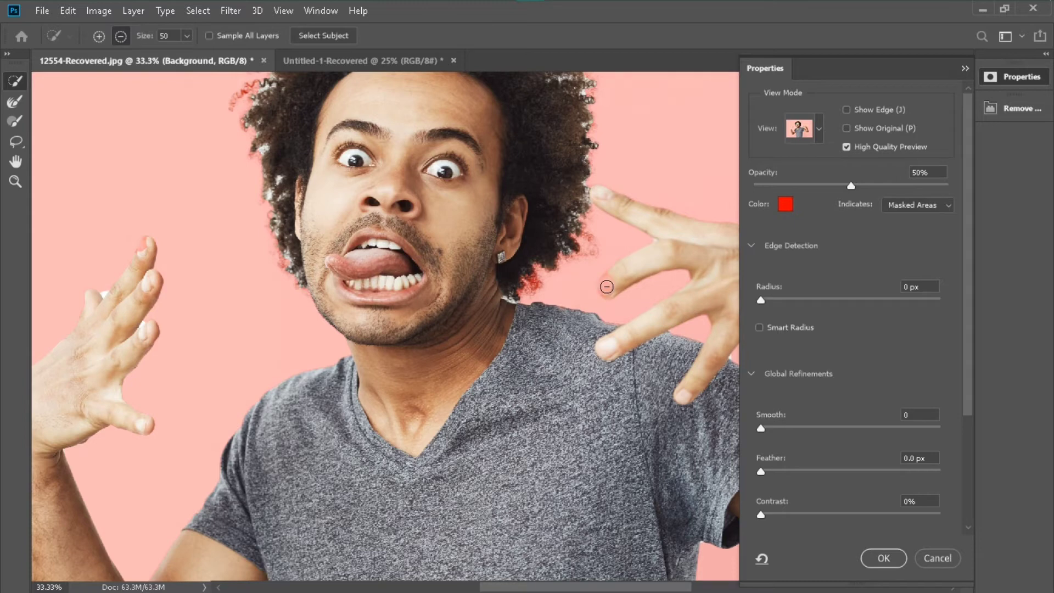
{"action": "left_click", "coordinate": [99, 35]}
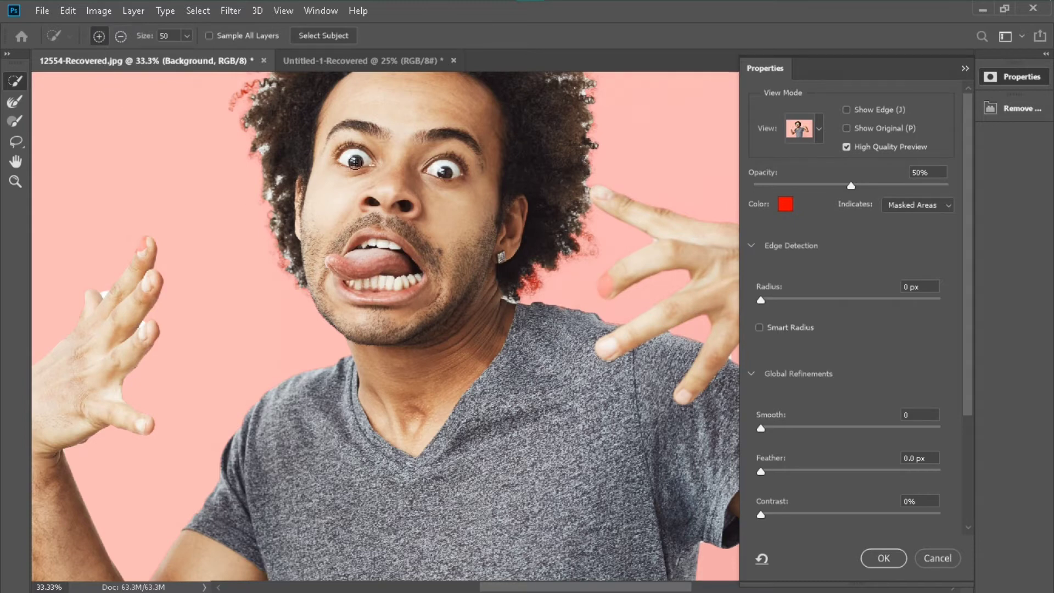
{"action": "left_click", "coordinate": [604, 285]}
Refine the curly hair edge around the top of the head with the Refine Edge Brush at size 45.
{"action": "scroll", "coordinate": [476, 226], "scroll_direction": "up", "scroll_amount": 4}
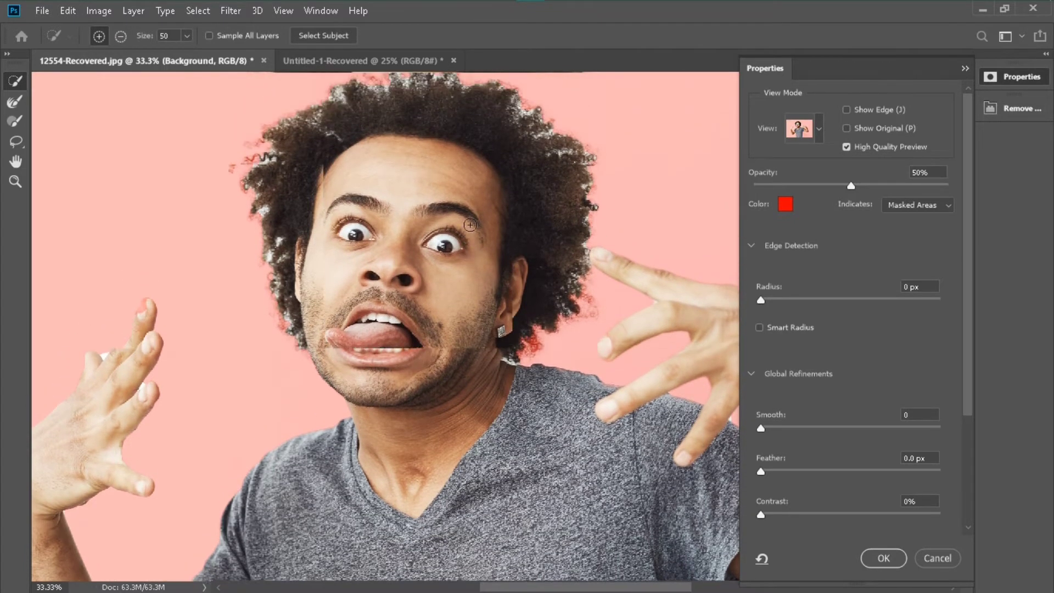
{"action": "scroll", "coordinate": [483, 132], "scroll_direction": "up", "scroll_amount": 1}
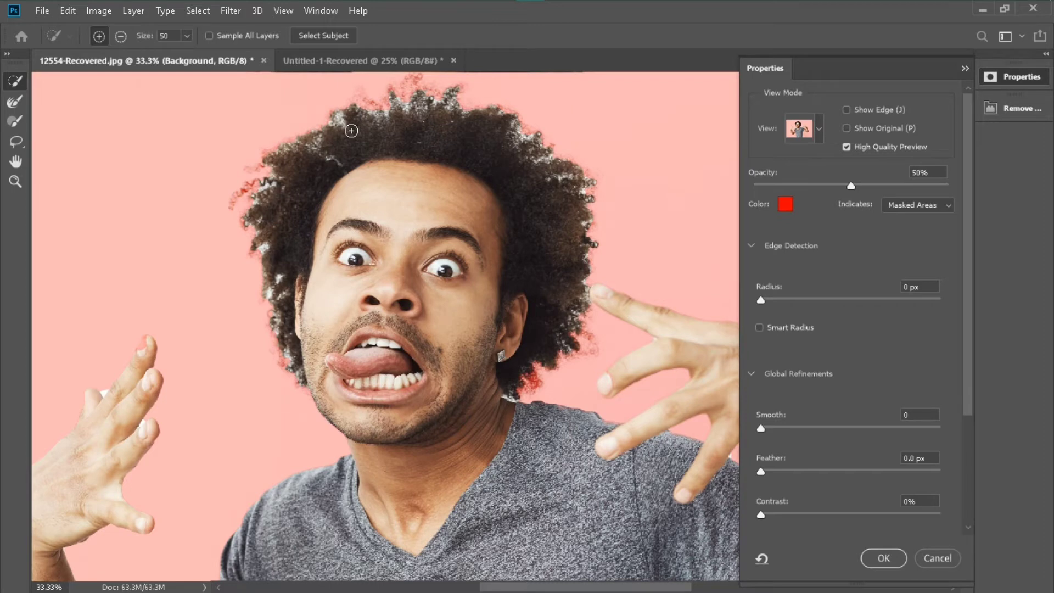
{"action": "left_click", "coordinate": [15, 101]}
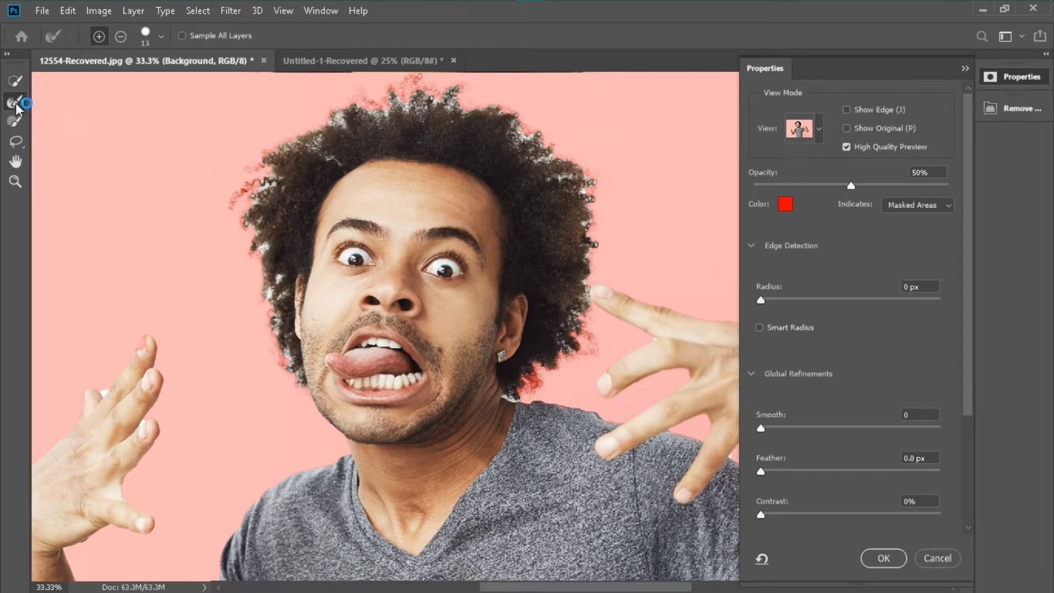
{"action": "scroll", "coordinate": [121, 98], "scroll_direction": "up", "scroll_amount": 1}
{"action": "left_click", "coordinate": [99, 37]}
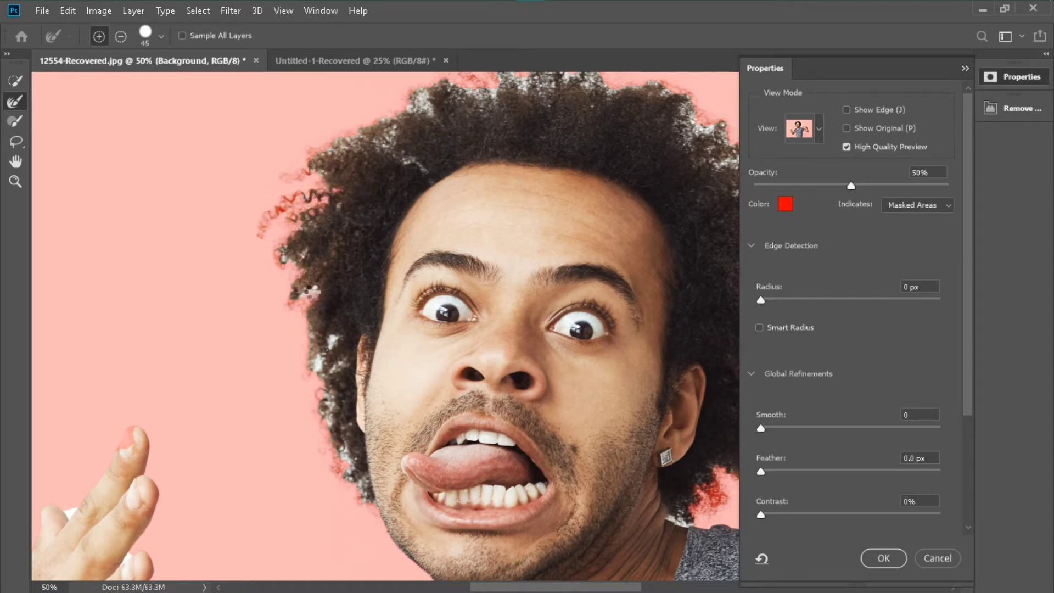
{"action": "key", "text": "ctrl+plus"}
{"action": "left_click_drag", "start_coordinate": [384, 128], "coordinate": [327, 413]}
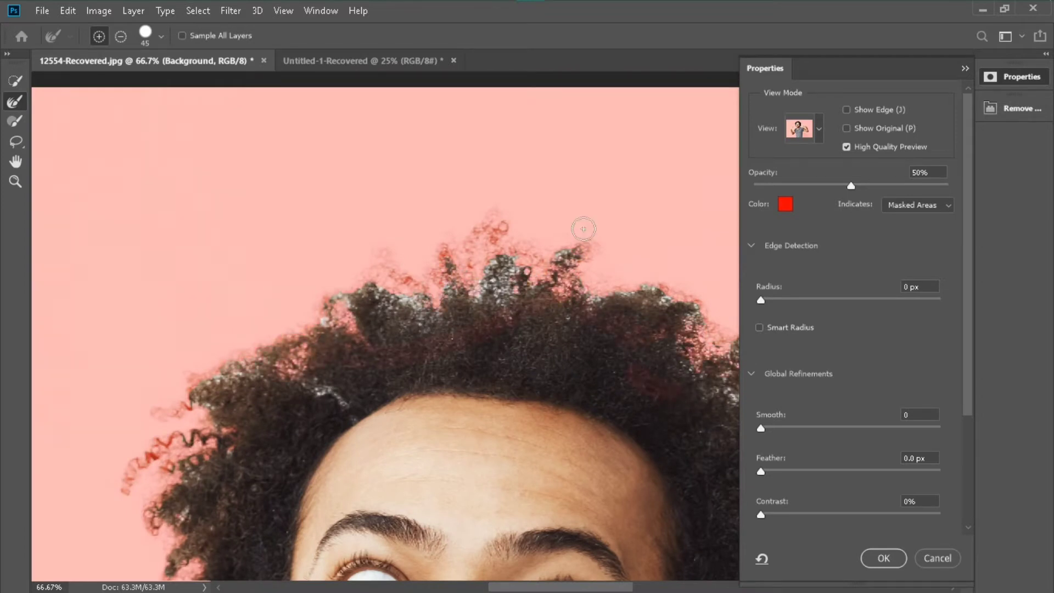
Refine the hair outline on the side of the head next to the pointing fingers, down to the ear, with the size 45 Refine Edge Brush.
{"action": "left_click", "coordinate": [121, 36]}
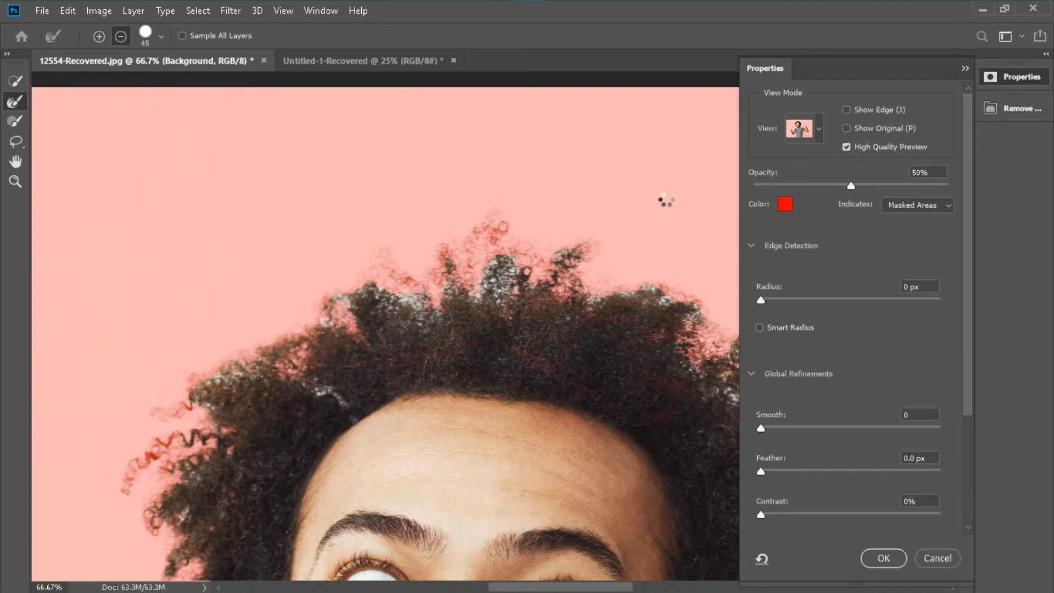
{"action": "left_click_drag", "start_coordinate": [491, 363], "coordinate": [206, 235]}
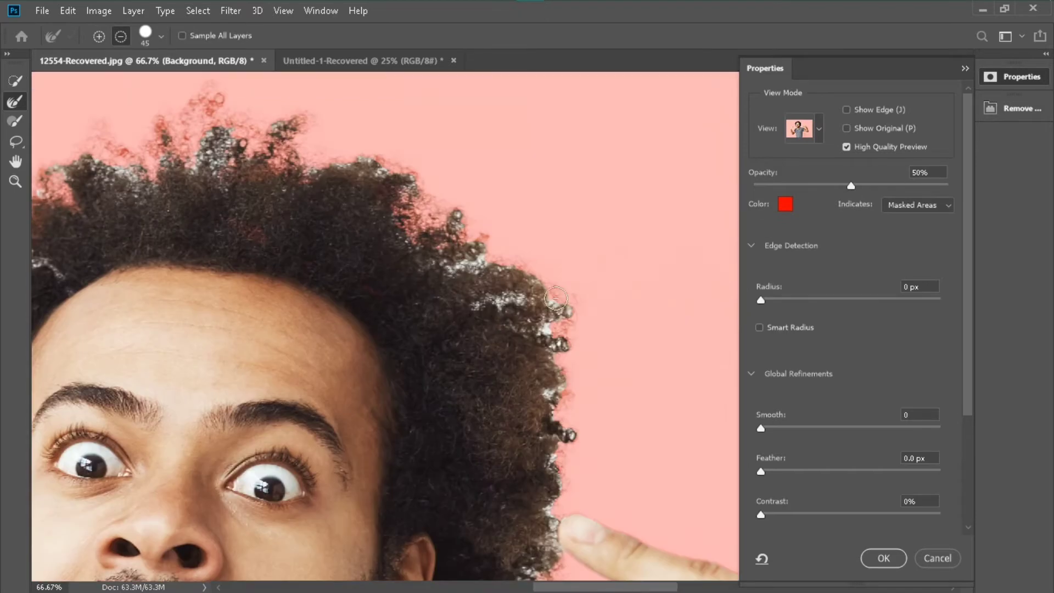
{"action": "left_click", "coordinate": [98, 36]}
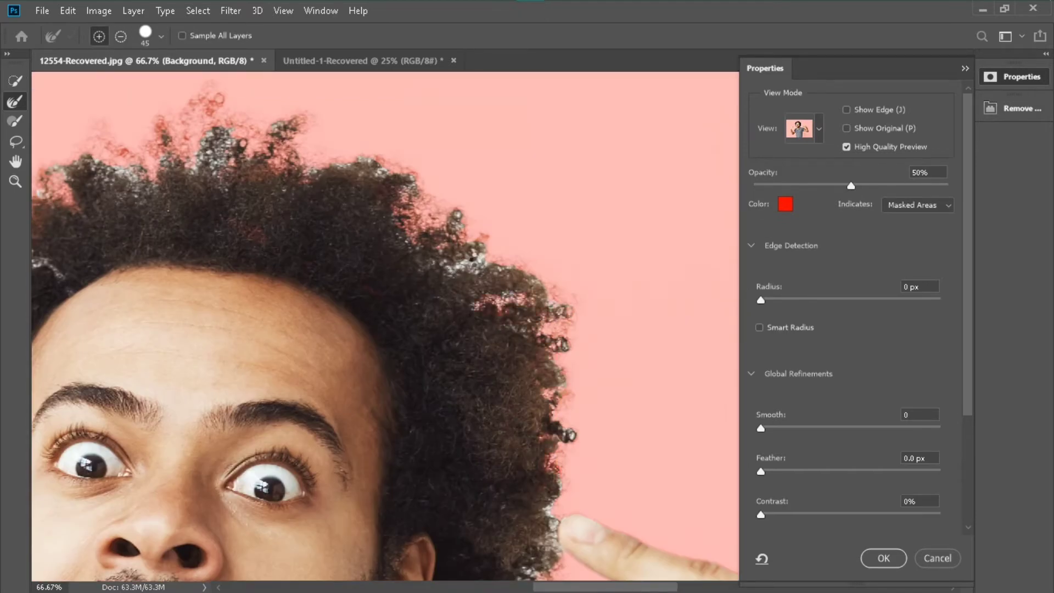
{"action": "scroll", "coordinate": [645, 309], "scroll_direction": "down", "scroll_amount": 4}
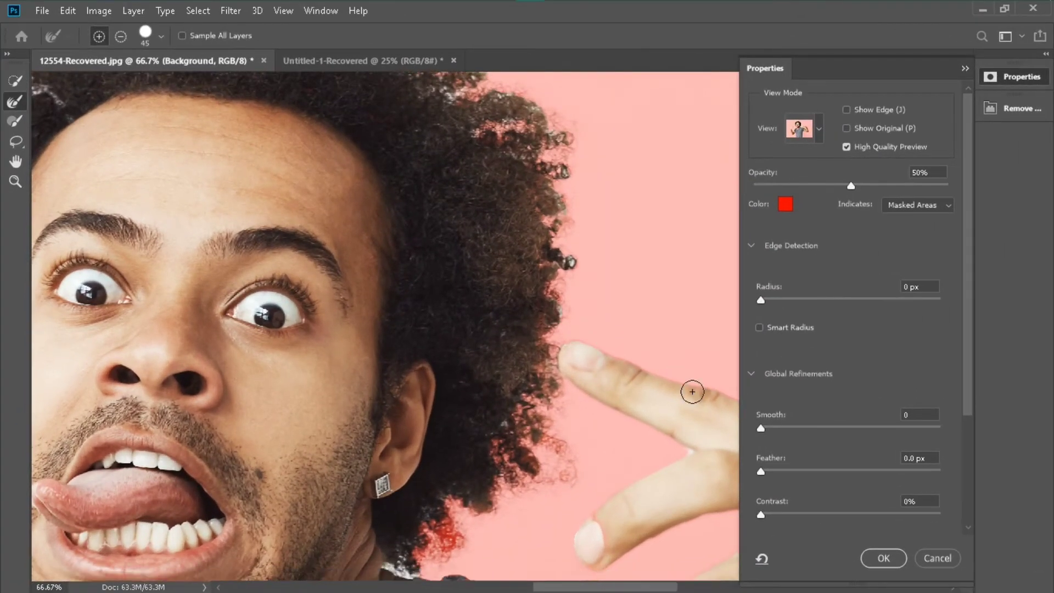
Enable Decontaminate Colors in the output settings and apply the selection as a masked copy of the layer.
{"action": "scroll", "coordinate": [823, 415], "scroll_direction": "down", "scroll_amount": 5}
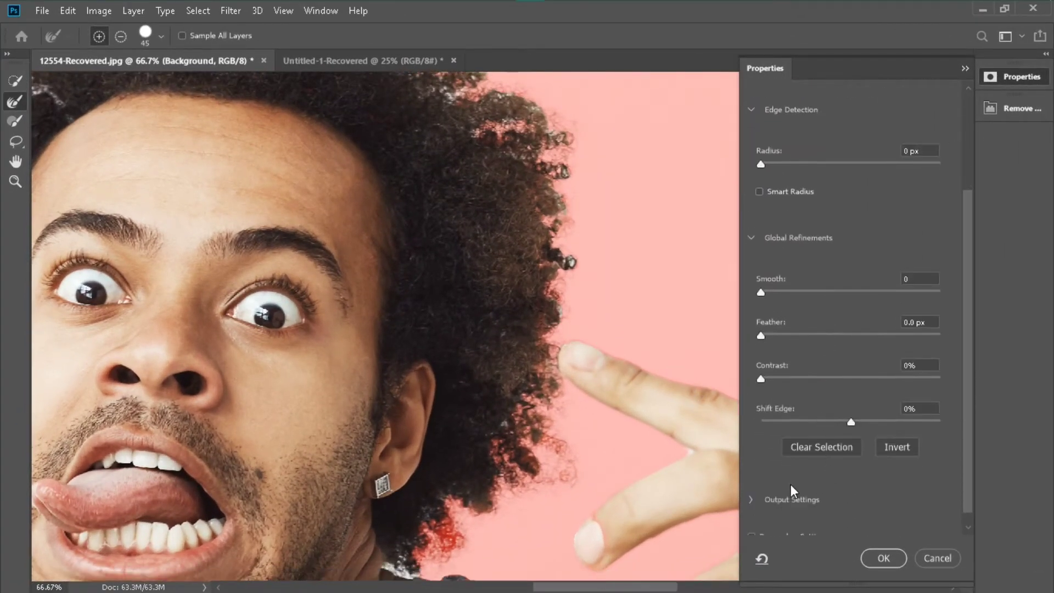
{"action": "left_click", "coordinate": [750, 488]}
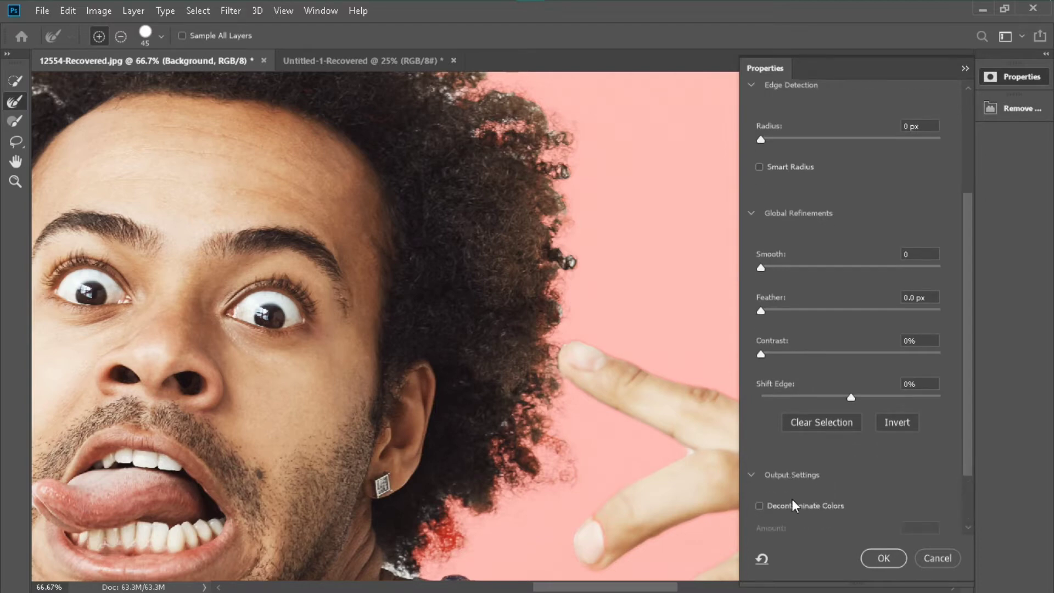
{"action": "left_click", "coordinate": [760, 507]}
{"action": "left_click", "coordinate": [884, 558]}
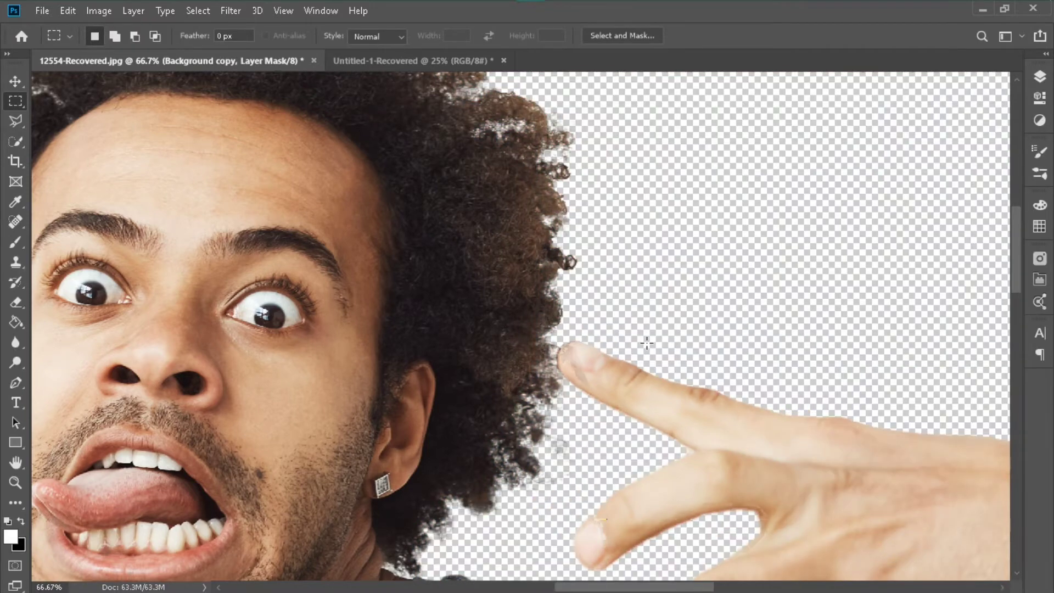
Move the cut-out man with the Move tool into the Untitled-1-Recovered document.
{"action": "key", "text": "ctrl+0"}
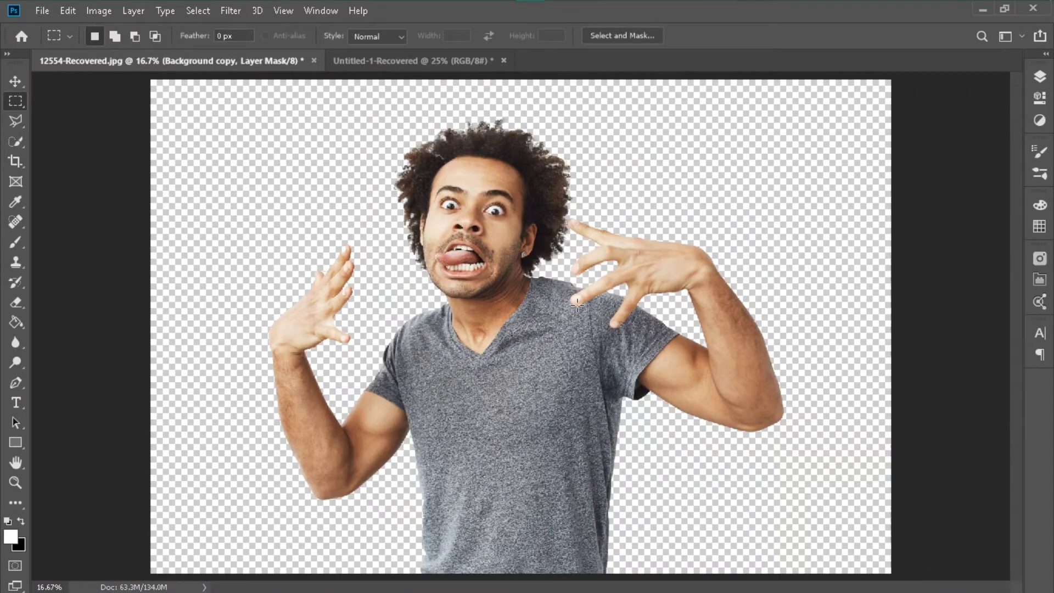
{"action": "left_click", "coordinate": [15, 81]}
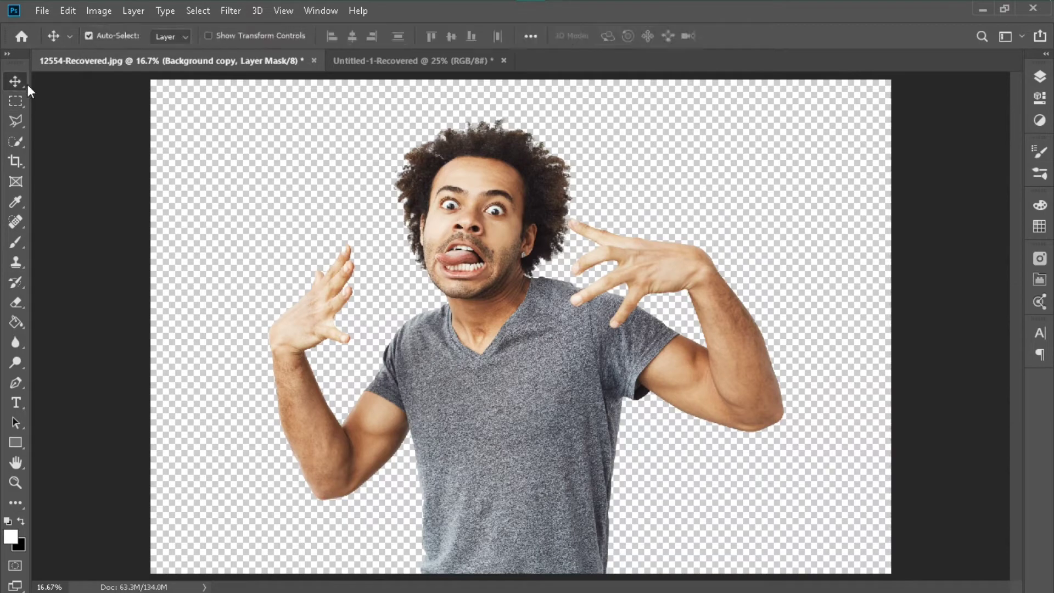
{"action": "left_click_drag", "start_coordinate": [443, 278], "coordinate": [299, 69]}
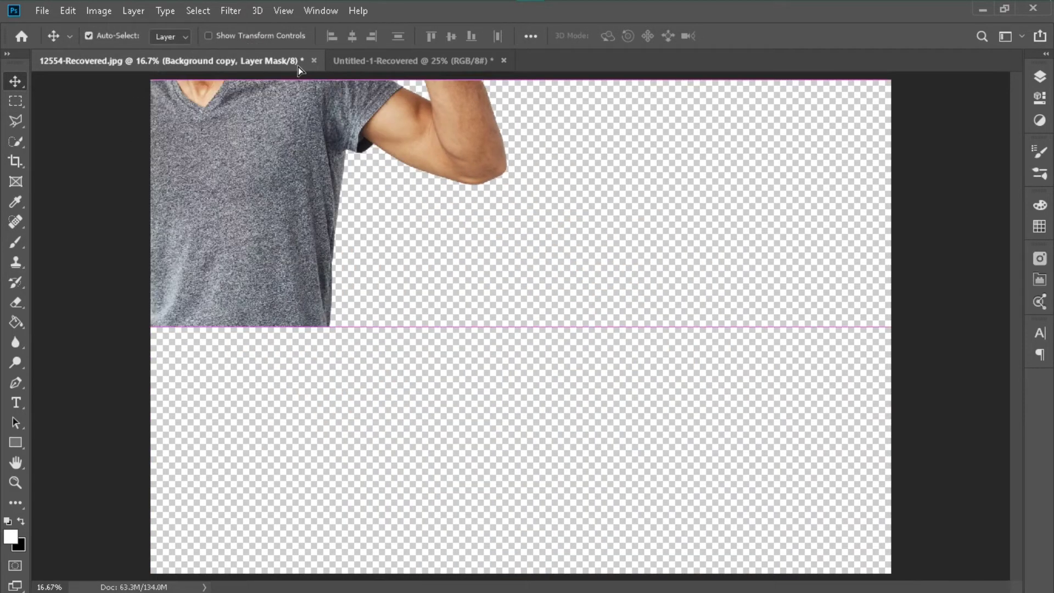
{"action": "left_click_drag", "start_coordinate": [362, 62], "coordinate": [550, 406]}
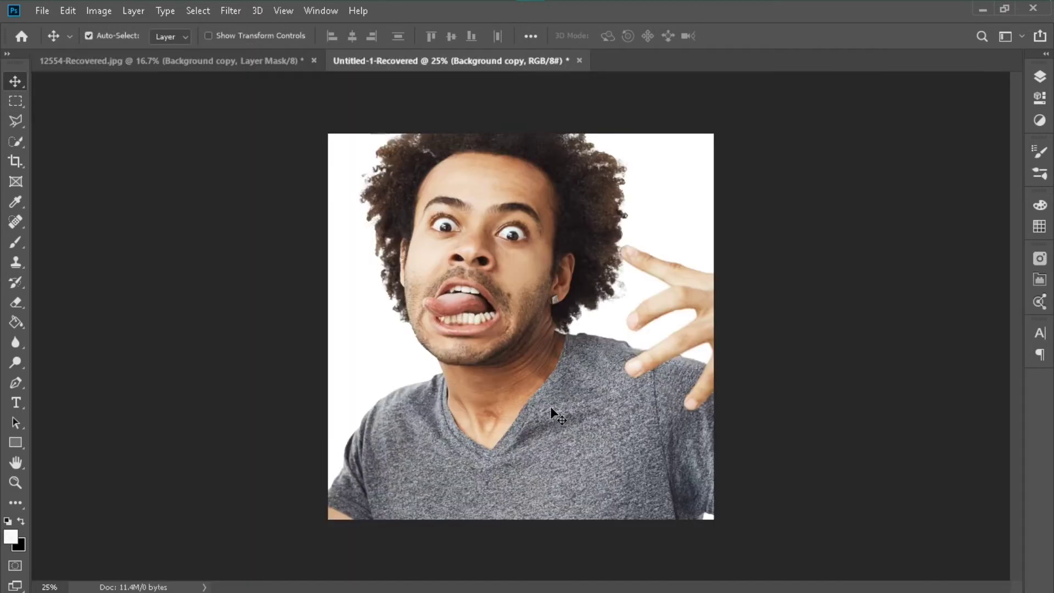
Scale the cut-out man to about 42.92% and position him centred along the lower edge of the white square canvas.
{"action": "key", "text": "ctrl+t"}
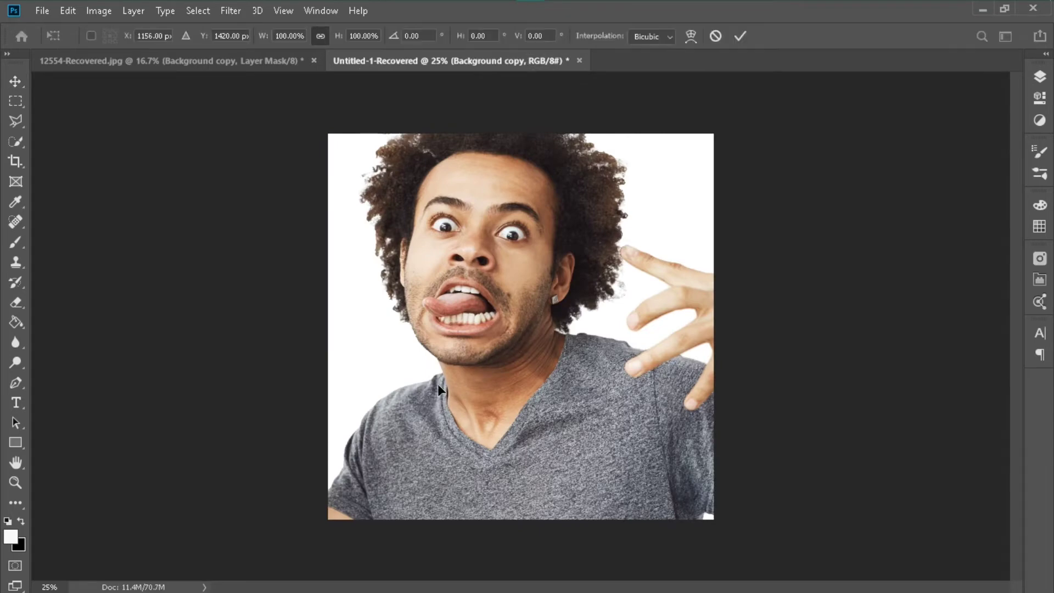
{"action": "left_click_drag", "start_coordinate": [430, 272], "coordinate": [491, 372]}
{"action": "left_click_drag", "start_coordinate": [604, 149], "coordinate": [576, 267]}
{"action": "left_click_drag", "start_coordinate": [585, 391], "coordinate": [576, 305]}
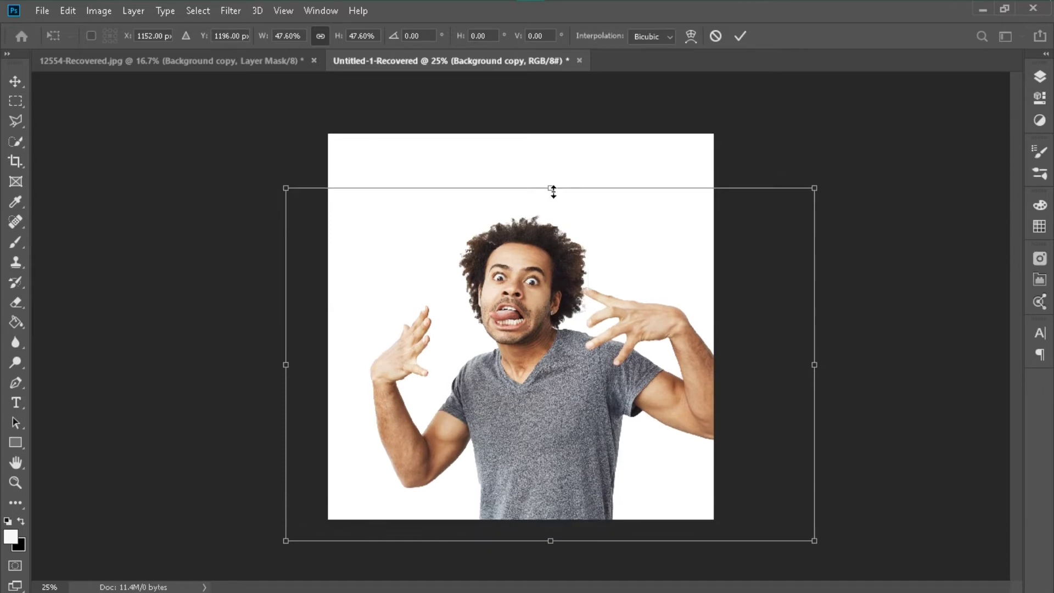
{"action": "left_click_drag", "start_coordinate": [552, 189], "coordinate": [552, 230]}
{"action": "left_click_drag", "start_coordinate": [559, 296], "coordinate": [555, 296]}
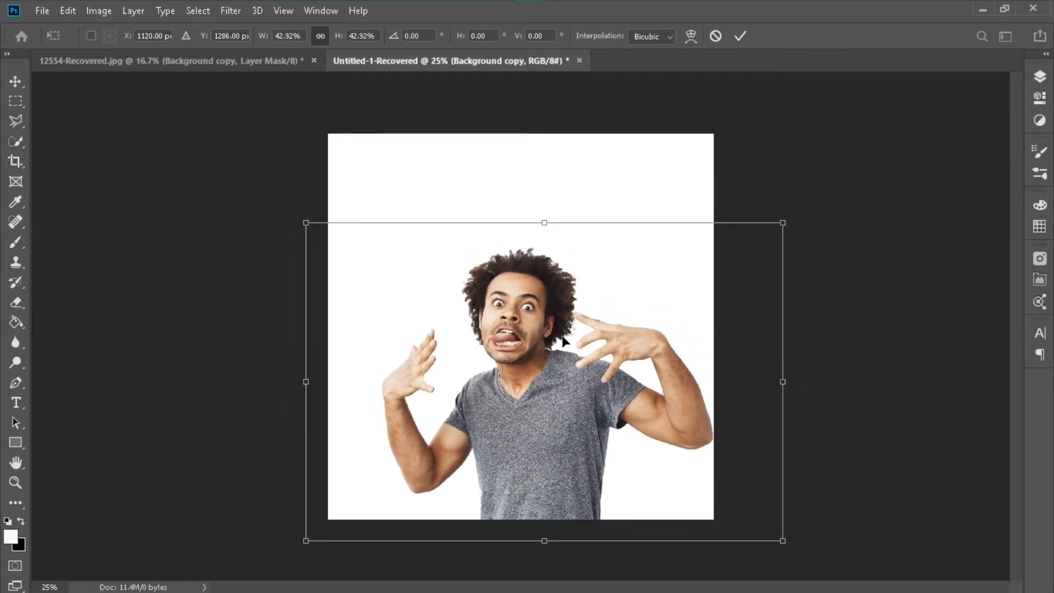
{"action": "left_click_drag", "start_coordinate": [564, 340], "coordinate": [557, 339]}
{"action": "key", "text": "Return"}
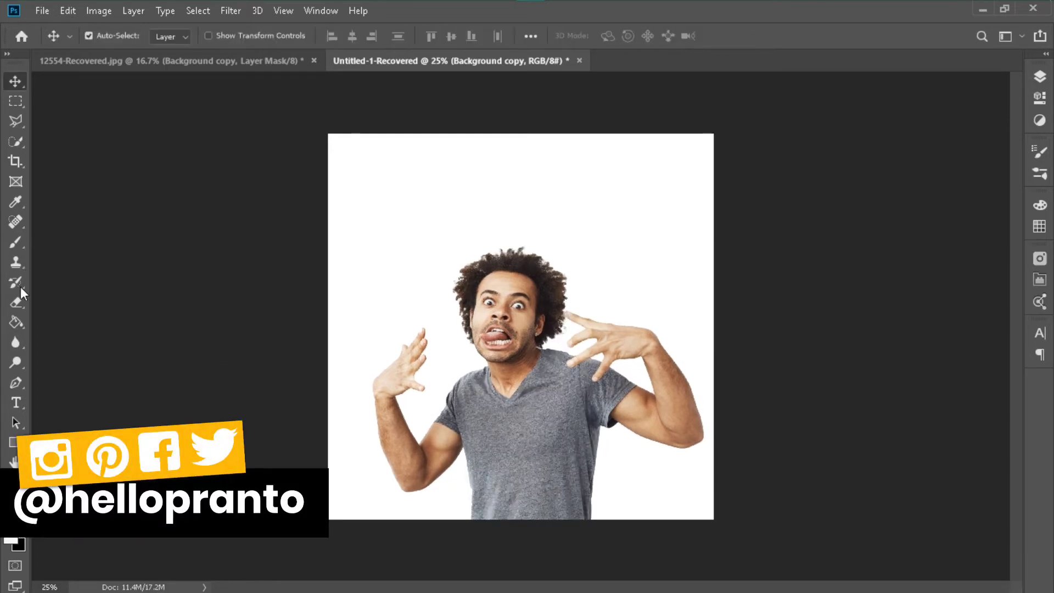
Pick the Pen tool, then bake the mask into the man's layer by converting it to a smart object and rasterizing it.
{"action": "left_click", "coordinate": [21, 380]}
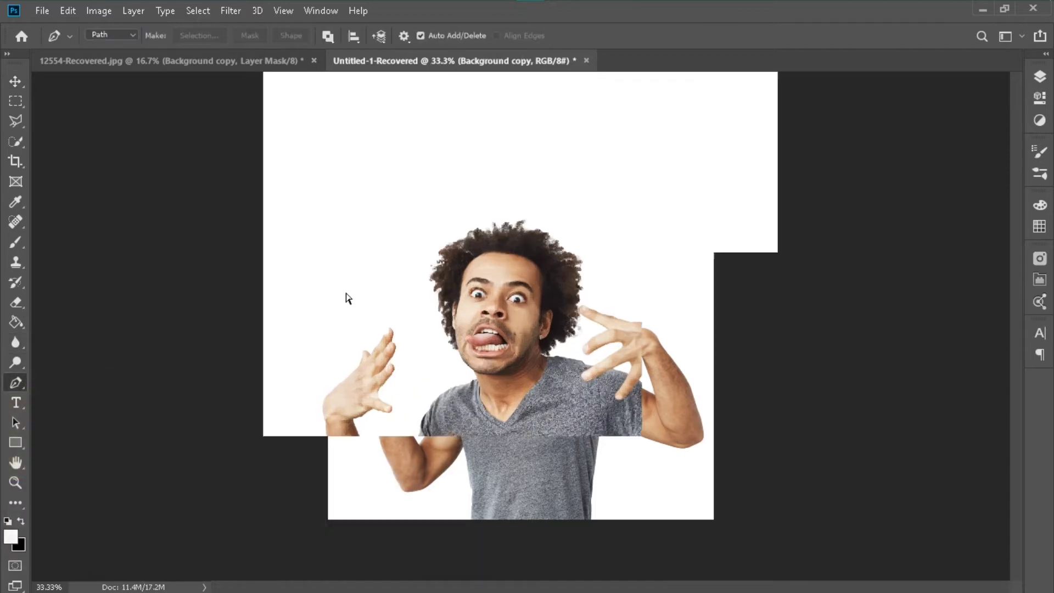
{"action": "key", "text": "ctrl+plus"}
{"action": "key", "text": "ctrl+plus"}
{"action": "key", "text": "ctrl+plus"}
{"action": "key", "text": "ctrl+plus"}
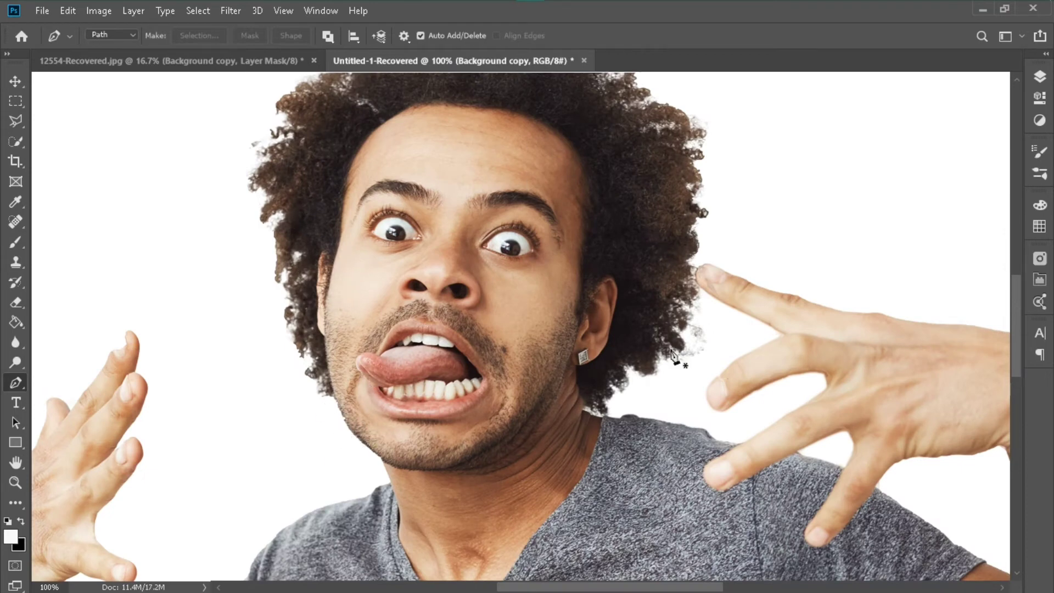
{"action": "scroll", "coordinate": [335, 297], "scroll_direction": "up", "scroll_amount": 2}
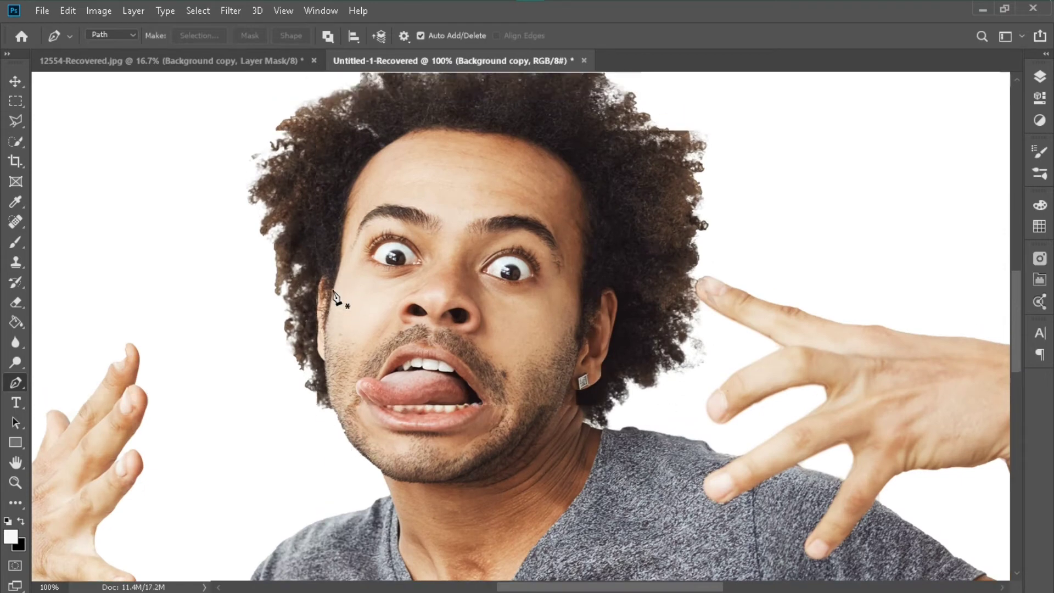
{"action": "left_click", "coordinate": [1039, 77]}
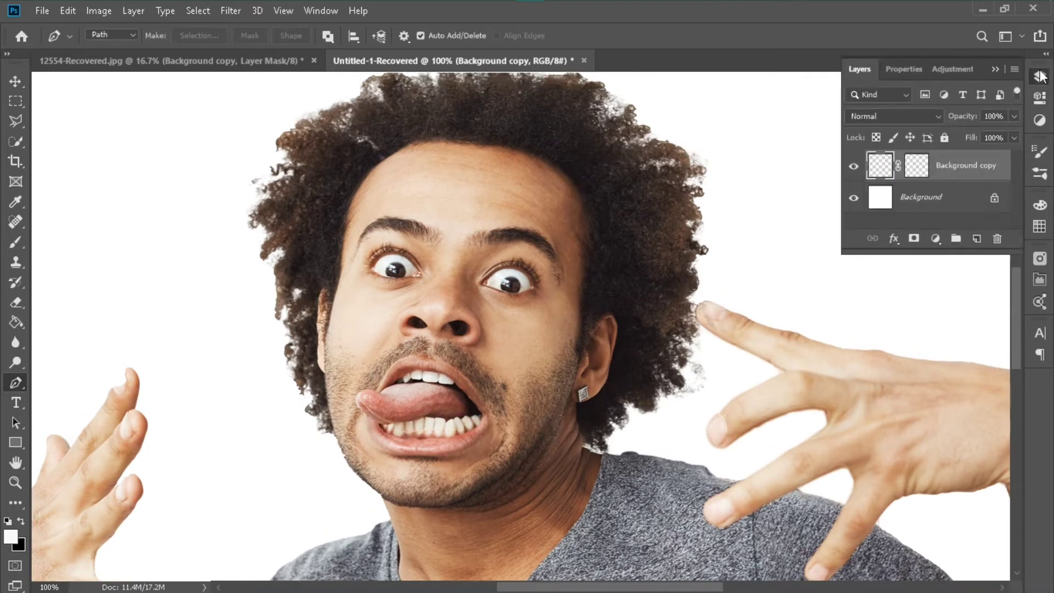
{"action": "right_click", "coordinate": [941, 164]}
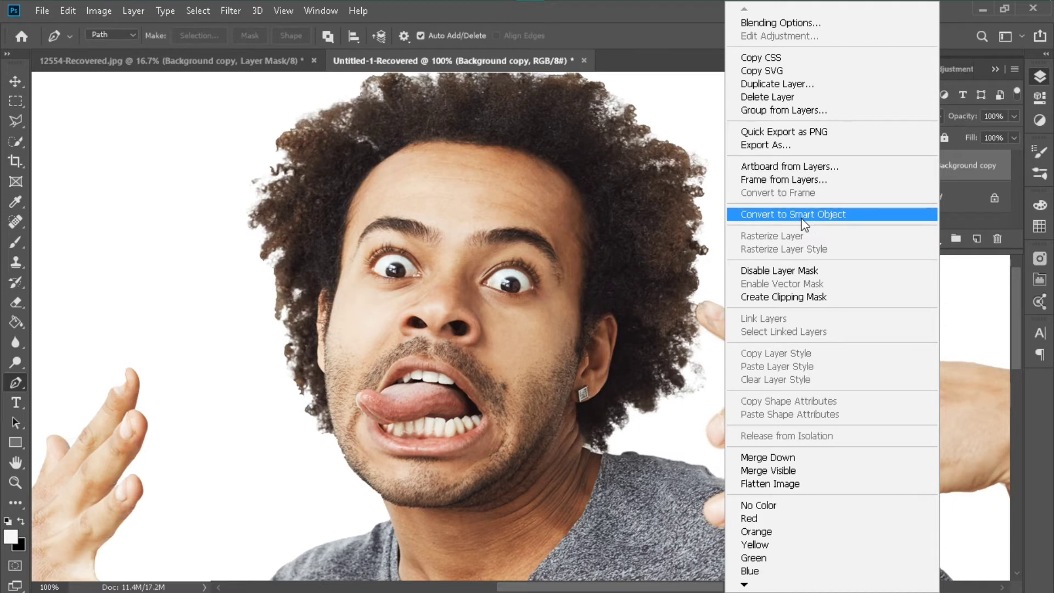
{"action": "left_click", "coordinate": [833, 218]}
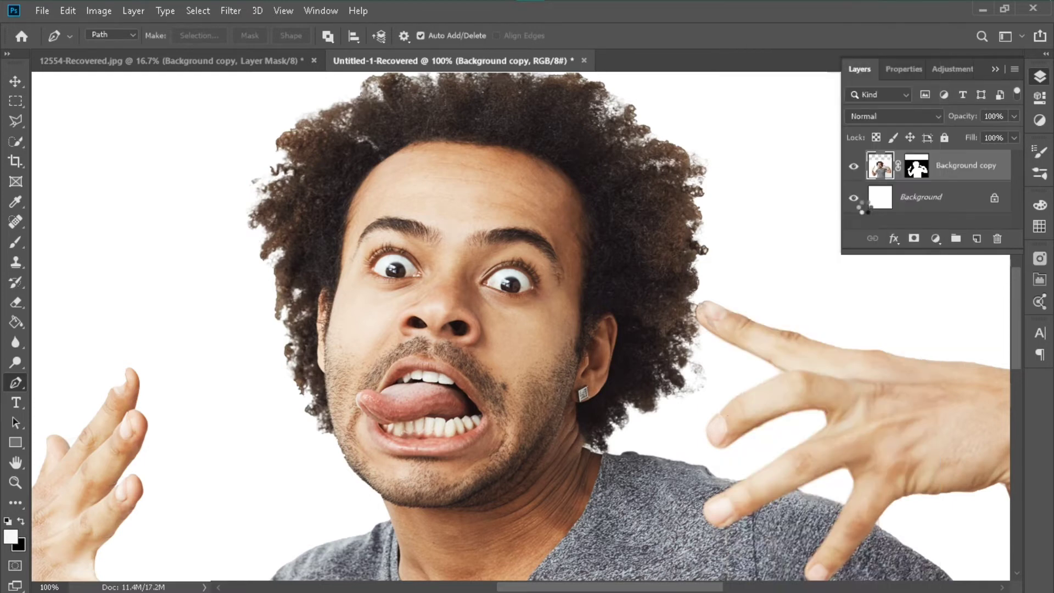
{"action": "right_click", "coordinate": [953, 166]}
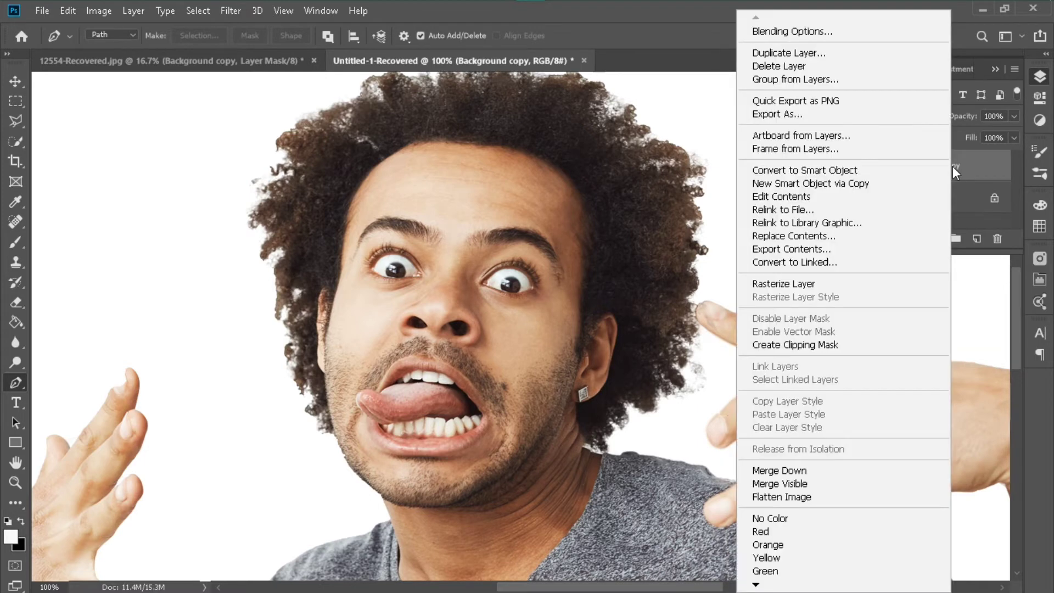
{"action": "left_click", "coordinate": [789, 283]}
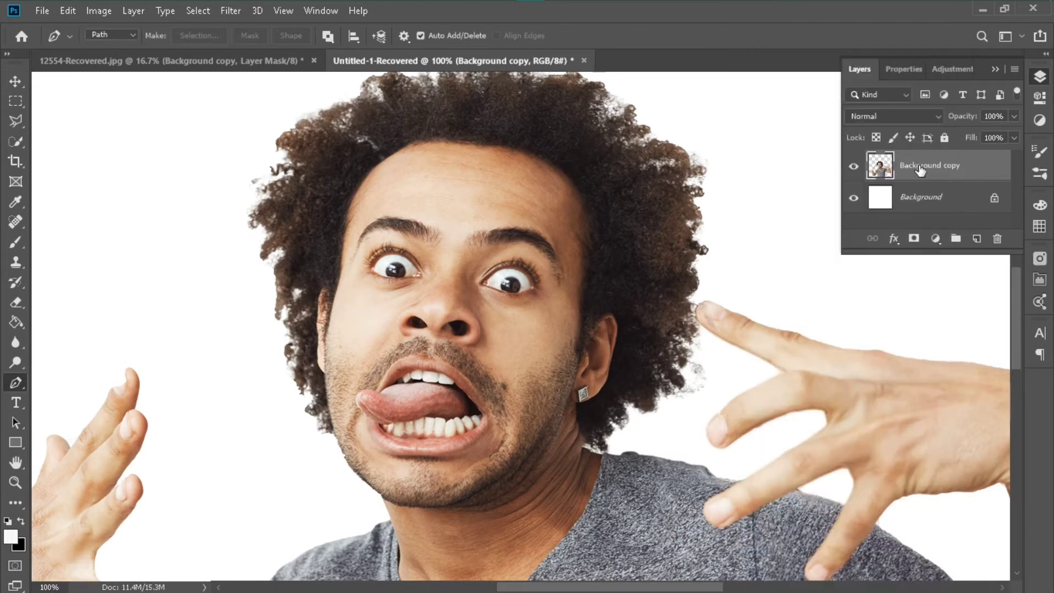
Duplicate the rasterized Background copy layer and hide the original beneath the duplicate.
{"action": "left_click_drag", "start_coordinate": [953, 166], "coordinate": [977, 239]}
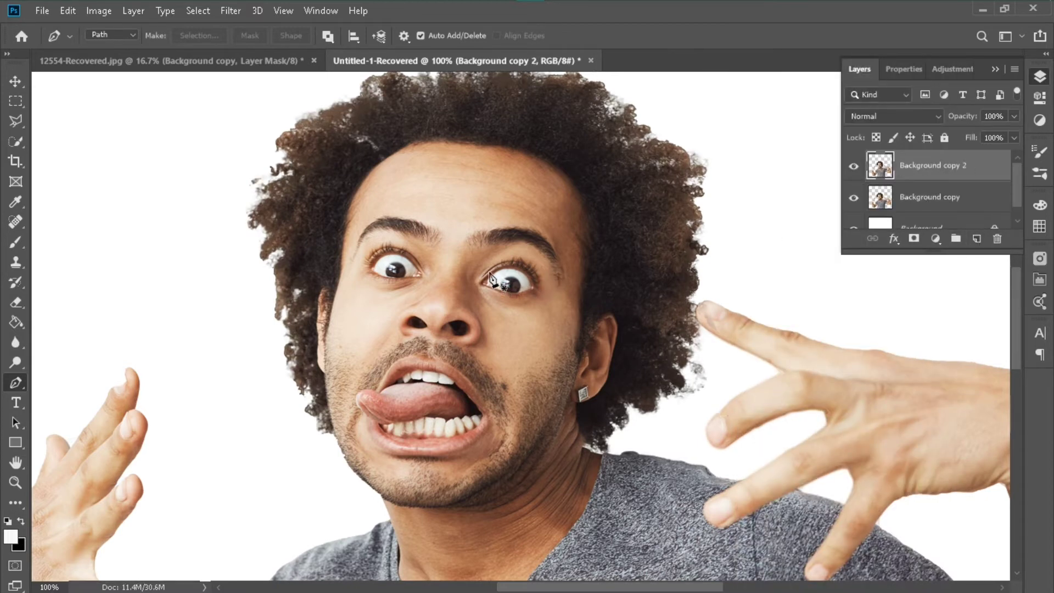
{"action": "left_click", "coordinate": [853, 197]}
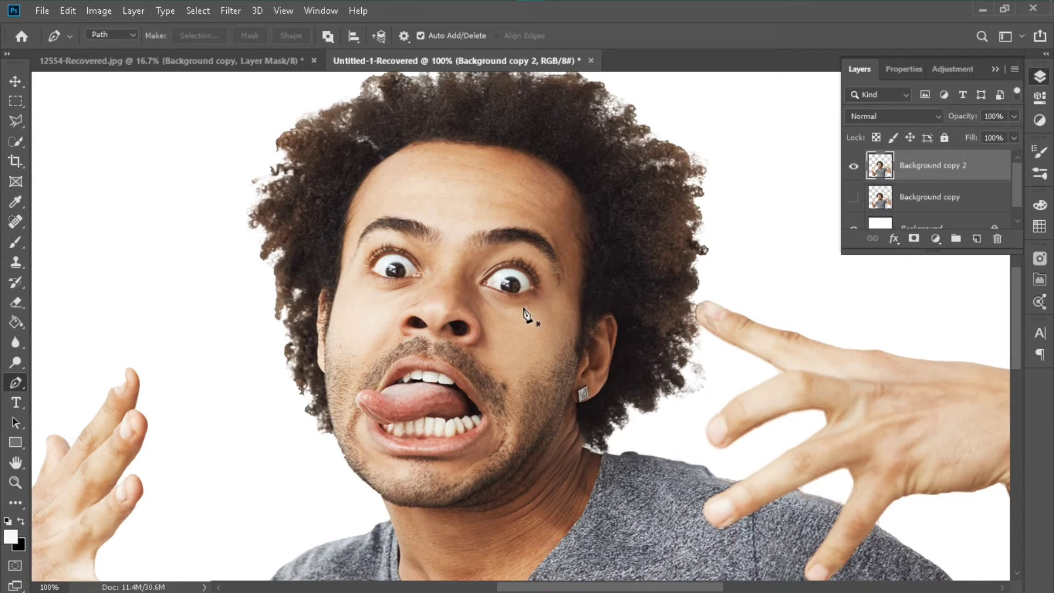
Start a Pen path on the jawline beside the chin and curve it up to the lowest hair curls.
{"action": "scroll", "coordinate": [529, 306], "scroll_direction": "down", "scroll_amount": 3}
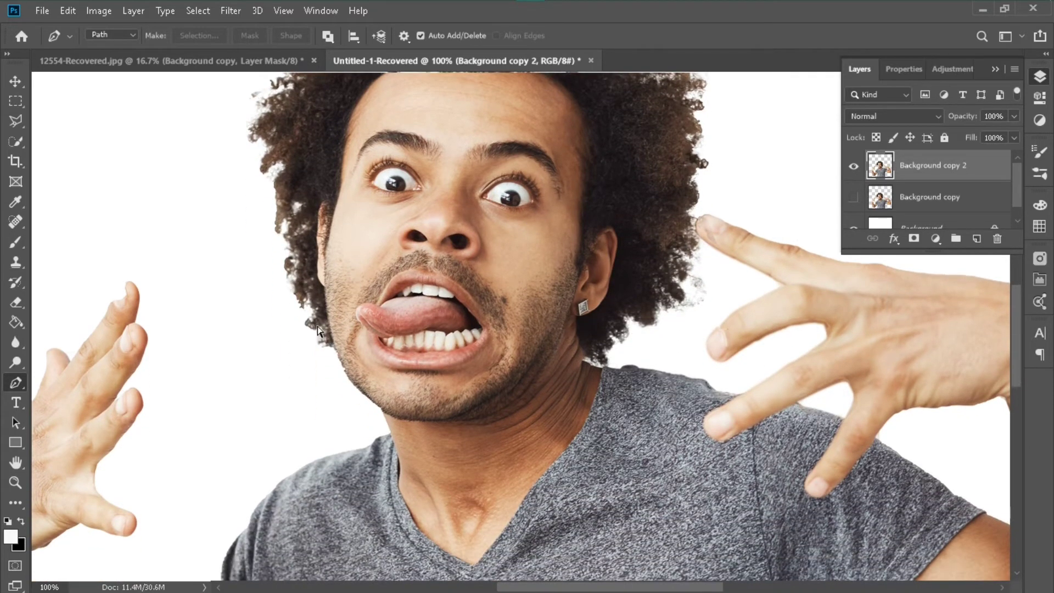
{"action": "scroll", "coordinate": [319, 330], "scroll_direction": "up", "scroll_amount": 1}
{"action": "left_click_drag", "start_coordinate": [260, 349], "coordinate": [475, 290]}
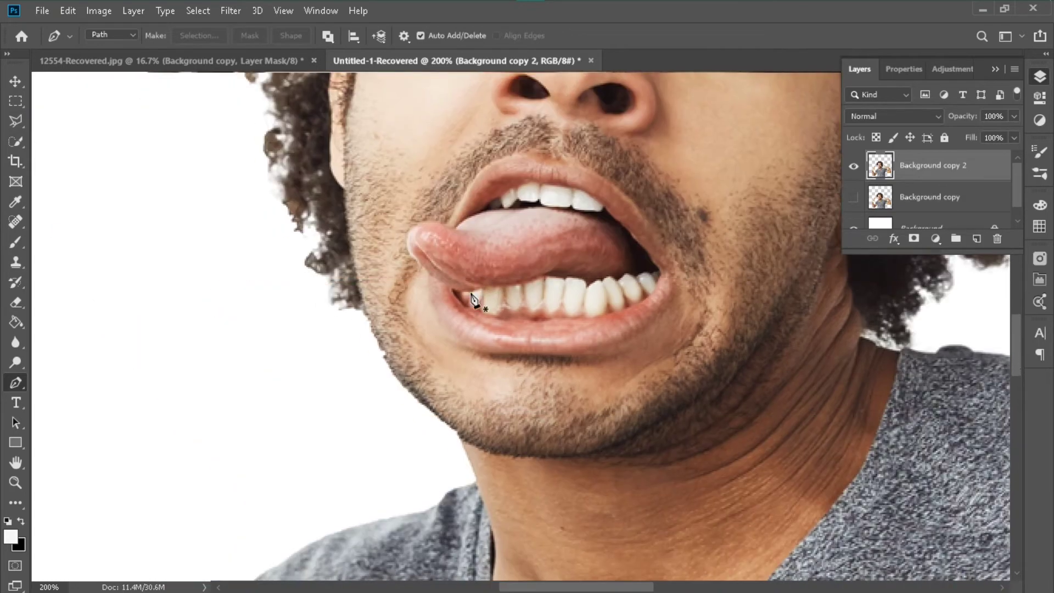
{"action": "left_click", "coordinate": [455, 426]}
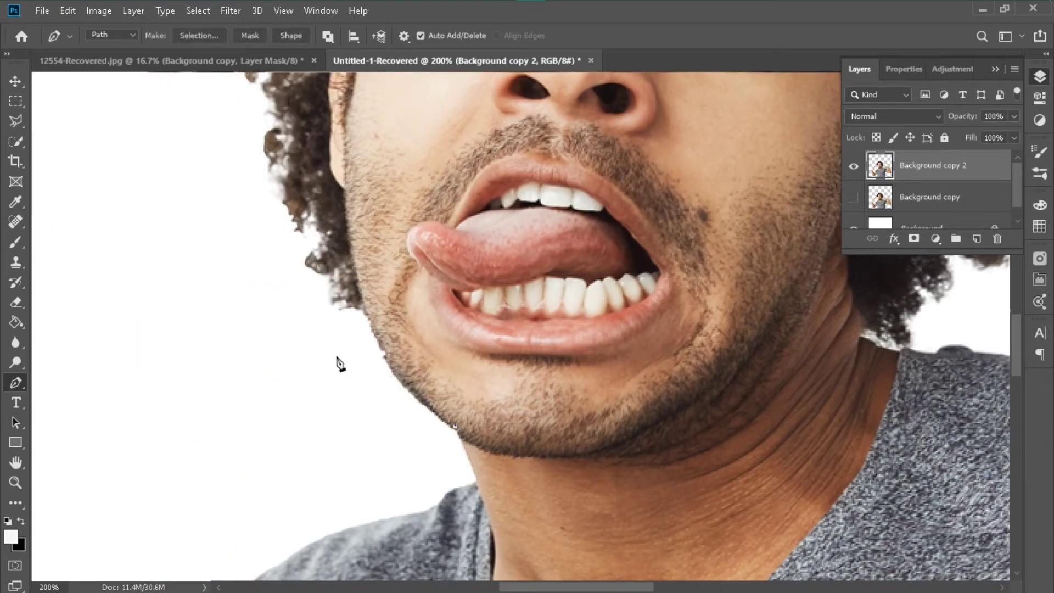
{"action": "left_click_drag", "start_coordinate": [365, 310], "coordinate": [346, 240]}
{"action": "left_click", "coordinate": [365, 309], "text": "alt"}
Continue the path up the hair edge on the image's left side, following the curls toward the top of the head.
{"action": "left_click", "coordinate": [359, 308]}
{"action": "left_click", "coordinate": [354, 305]}
{"action": "left_click", "coordinate": [346, 294]}
{"action": "left_click", "coordinate": [331, 286]}
{"action": "left_click_drag", "start_coordinate": [271, 137], "coordinate": [305, 302]}
{"action": "left_click", "coordinate": [281, 182]}
{"action": "left_click", "coordinate": [279, 162]}
{"action": "left_click", "coordinate": [281, 121]}
{"action": "left_click", "coordinate": [287, 103]}
{"action": "left_click", "coordinate": [250, 124]}
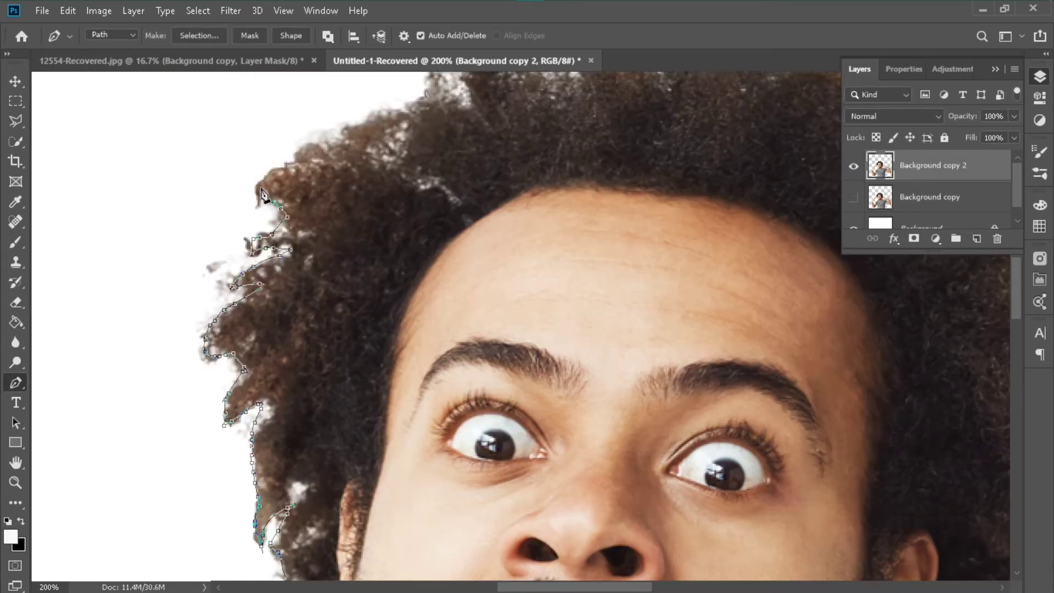
Trace the path over the top of the hair toward the side of the pointing hand.
{"action": "left_click", "coordinate": [618, 108]}
{"action": "left_click", "coordinate": [657, 126]}
{"action": "left_click_drag", "start_coordinate": [679, 148], "coordinate": [483, 168]}
{"action": "left_click", "coordinate": [614, 225]}
{"action": "left_click", "coordinate": [647, 240]}
{"action": "left_click", "coordinate": [714, 261]}
{"action": "left_click_drag", "start_coordinate": [769, 291], "coordinate": [618, 302]}
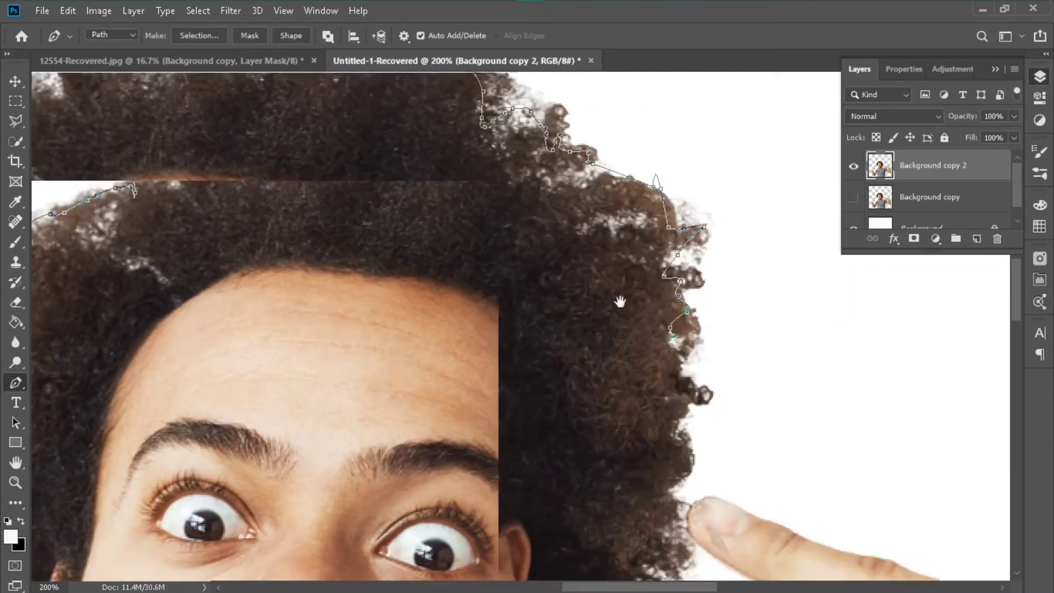
Trace the path down the hair beside the pointing fingers, past the ear and along the jaw, closing it around the head.
{"action": "left_click", "coordinate": [691, 290]}
{"action": "left_click", "coordinate": [671, 301]}
{"action": "left_click", "coordinate": [677, 331]}
{"action": "left_click", "coordinate": [640, 401]}
{"action": "left_click", "coordinate": [564, 419]}
{"action": "left_click", "coordinate": [527, 446]}
{"action": "left_click", "coordinate": [460, 421]}
{"action": "left_click_drag", "start_coordinate": [70, 291], "coordinate": [197, 141]}
{"action": "mouse_move", "coordinate": [370, 459]}
{"action": "left_mouse_down"}
{"action": "mouse_move", "coordinate": [247, 511]}
{"action": "mouse_move", "coordinate": [351, 492]}
{"action": "left_mouse_up"}
{"action": "left_click_drag", "start_coordinate": [300, 428], "coordinate": [228, 374]}
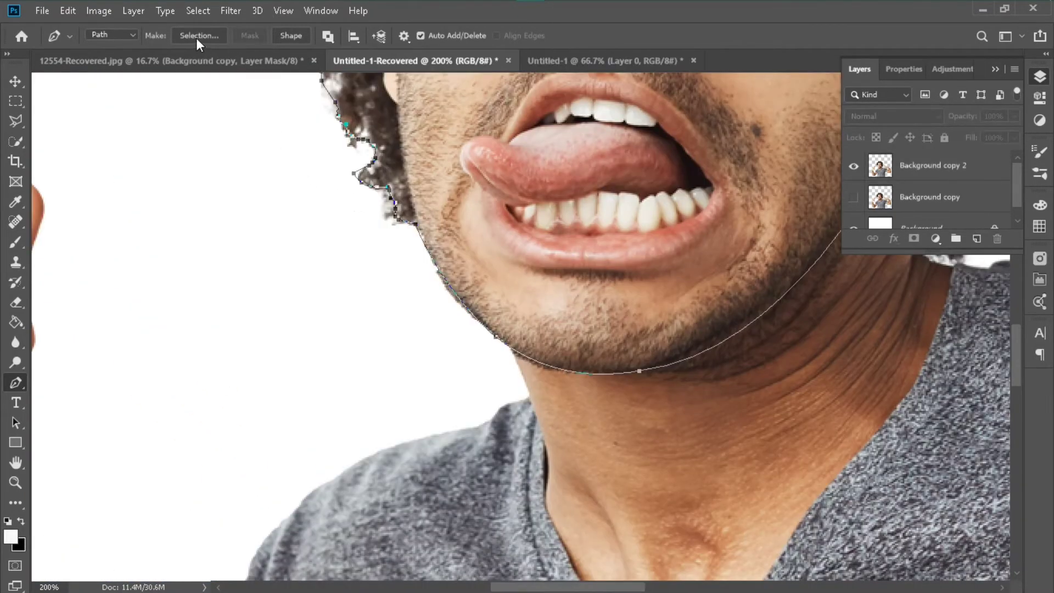
Turn the closed head path into a new anti-aliased selection with a 0 pixel feather radius.
{"action": "left_click", "coordinate": [196, 36]}
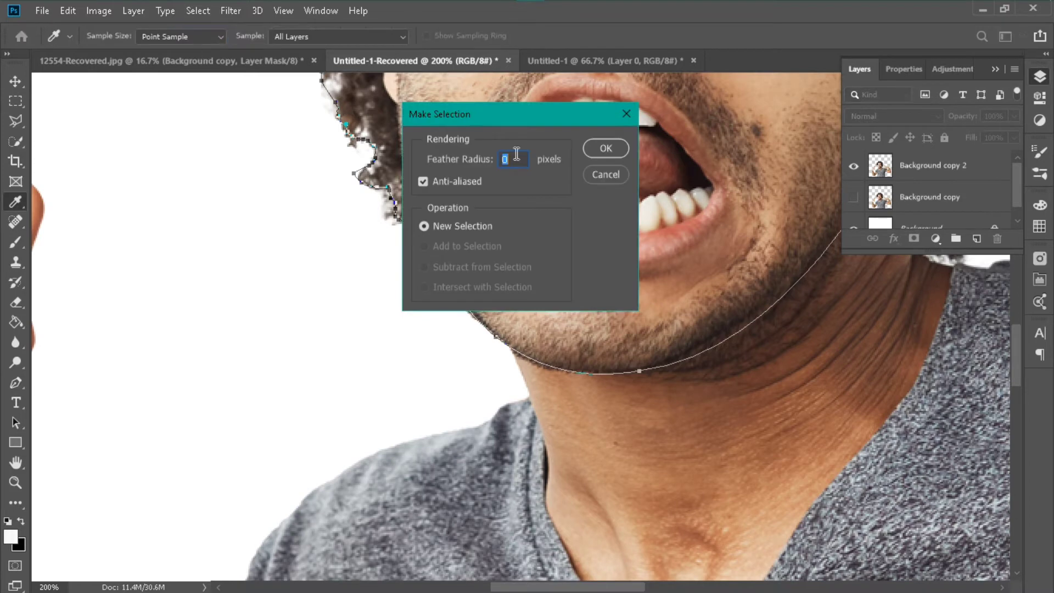
{"action": "left_click", "coordinate": [614, 152]}
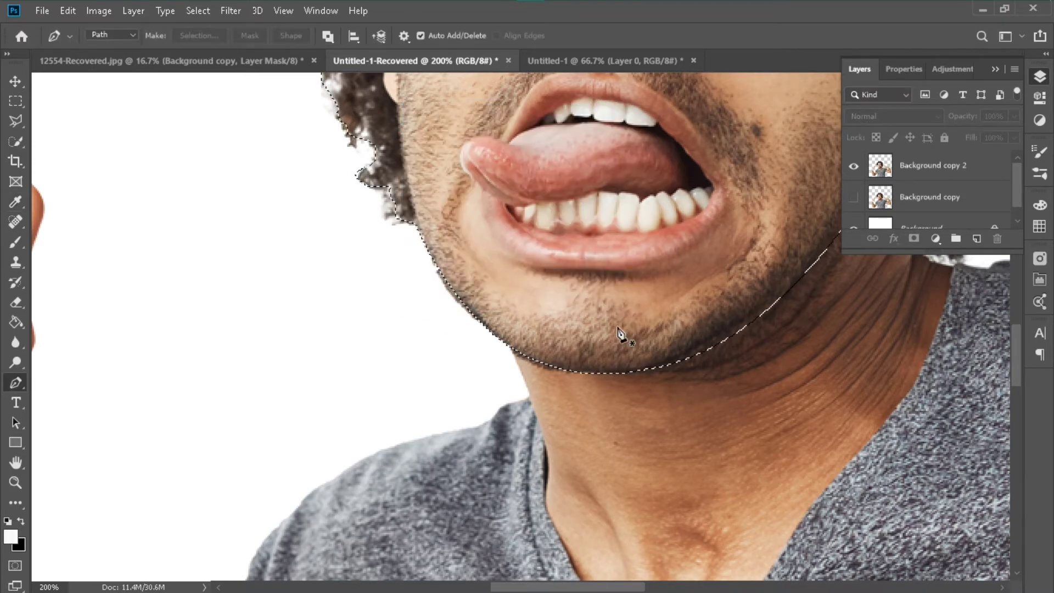
Invert the head selection and delete everything outside the head from the Background copy 2 layer.
{"action": "key", "text": "ctrl+minus"}
{"action": "key", "text": "ctrl+minus"}
{"action": "key", "text": "ctrl+minus"}
{"action": "key", "text": "ctrl+minus"}
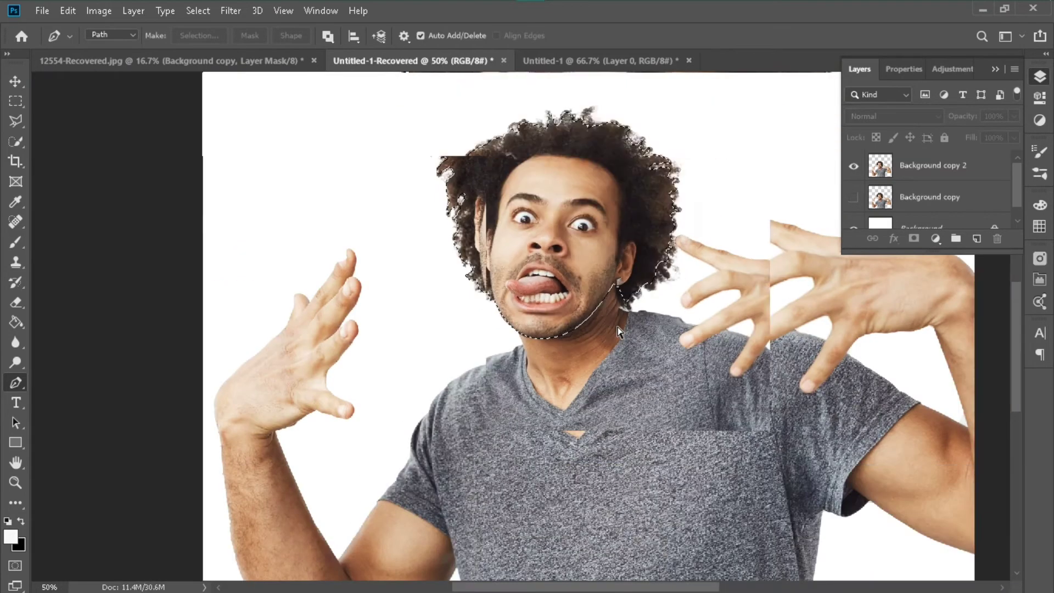
{"action": "key", "text": "ctrl+minus"}
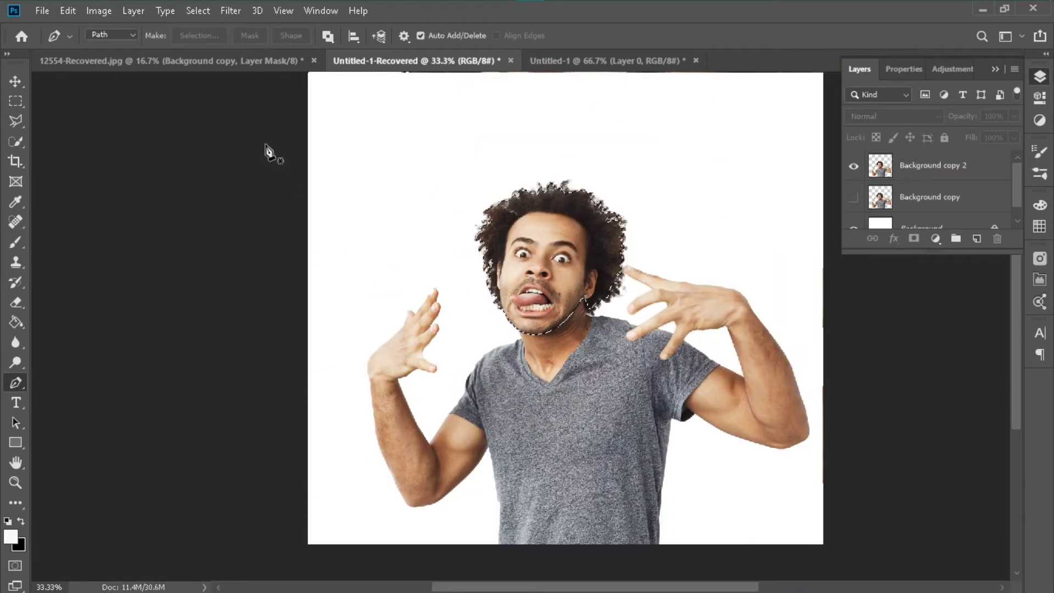
{"action": "left_click", "coordinate": [195, 12]}
{"action": "left_click", "coordinate": [218, 76]}
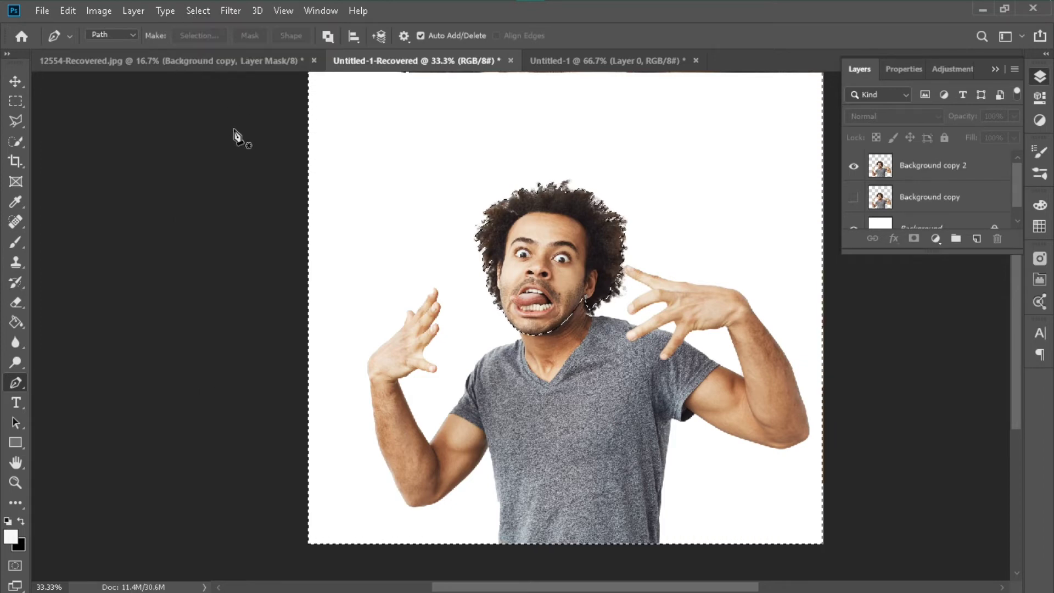
{"action": "left_click", "coordinate": [898, 173]}
{"action": "key", "text": "Delete"}
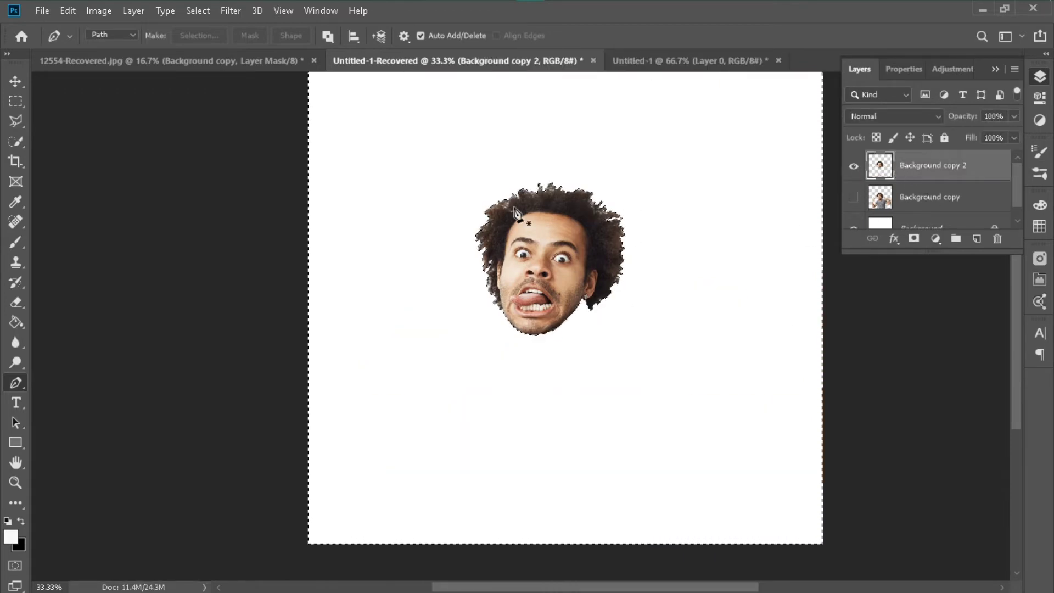
Show the full-body Background copy layer again and deselect, with the Move tool active.
{"action": "left_click", "coordinate": [12, 82]}
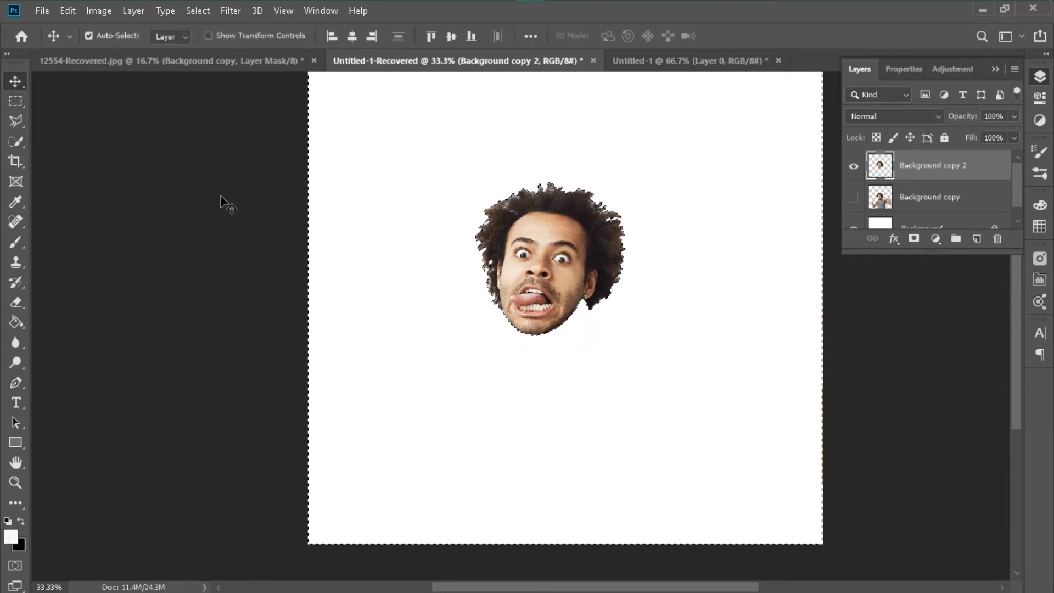
{"action": "left_click", "coordinate": [853, 198]}
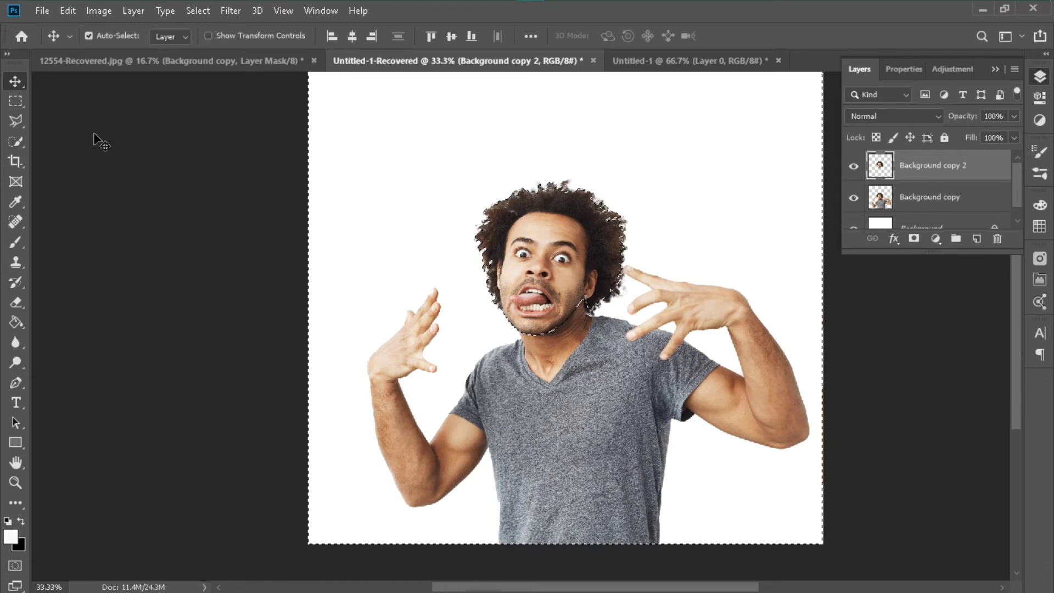
{"action": "key", "text": "ctrl+d"}
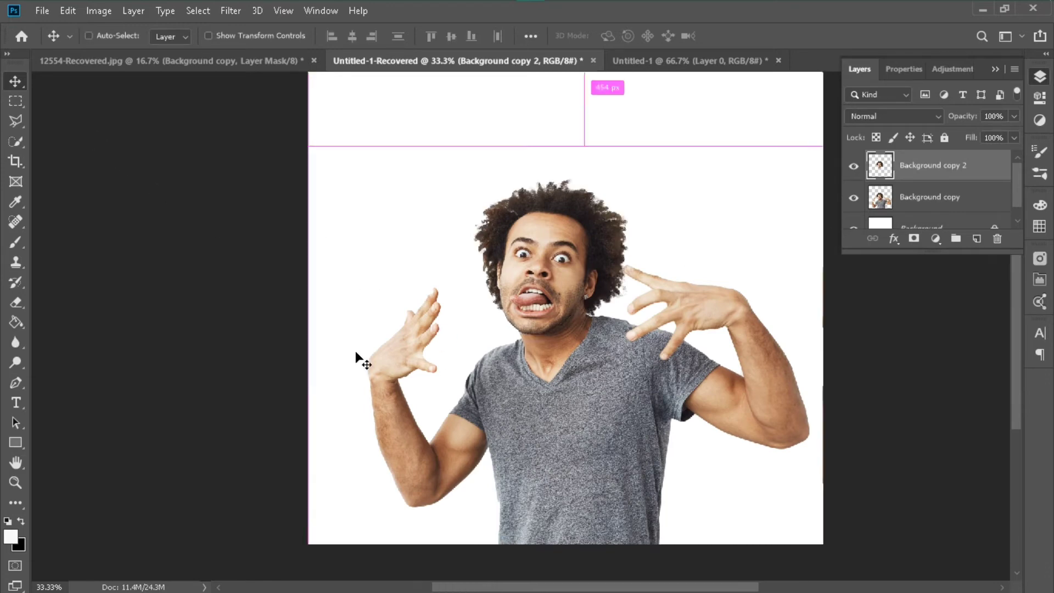
Free-transform the head layer to about 147.33% and place the enlarged head over the original head on the neck, applying the transform.
{"action": "key", "text": "ctrl+plus"}
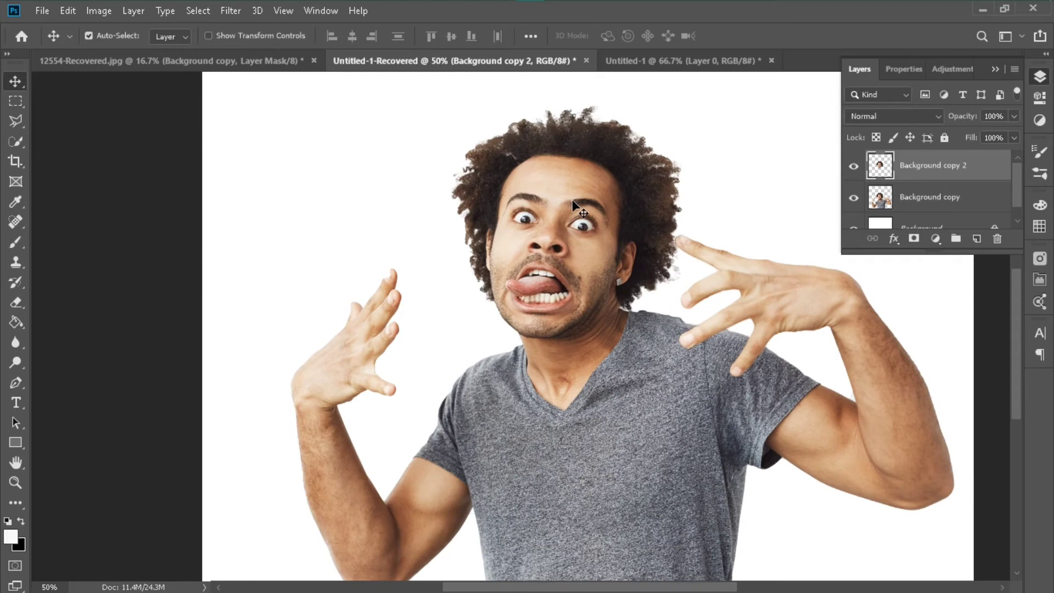
{"action": "key", "text": "ctrl+minus"}
{"action": "key", "text": "ctrl+minus"}
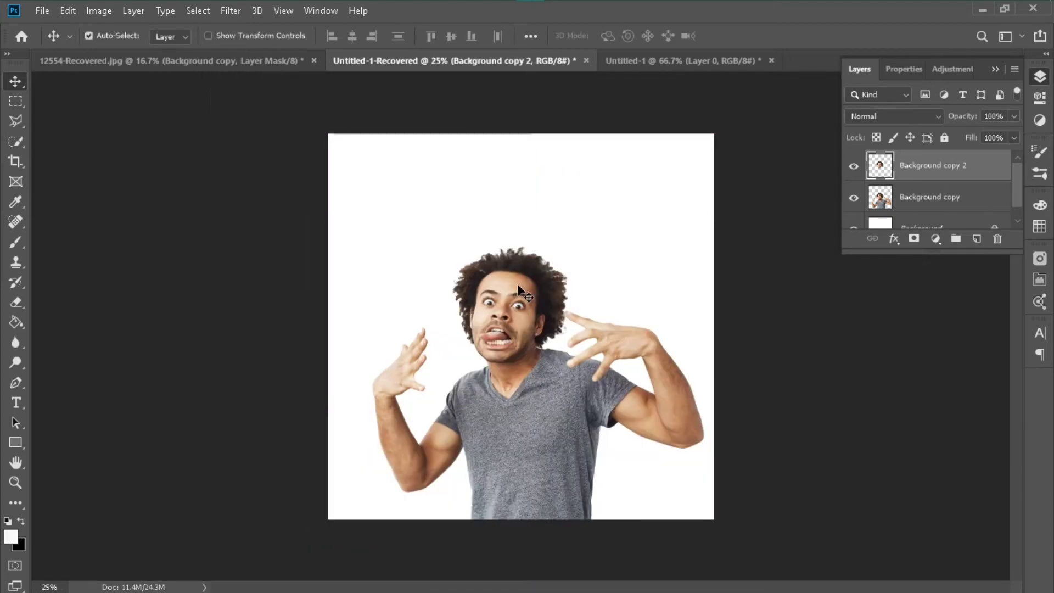
{"action": "key", "text": "ctrl+t"}
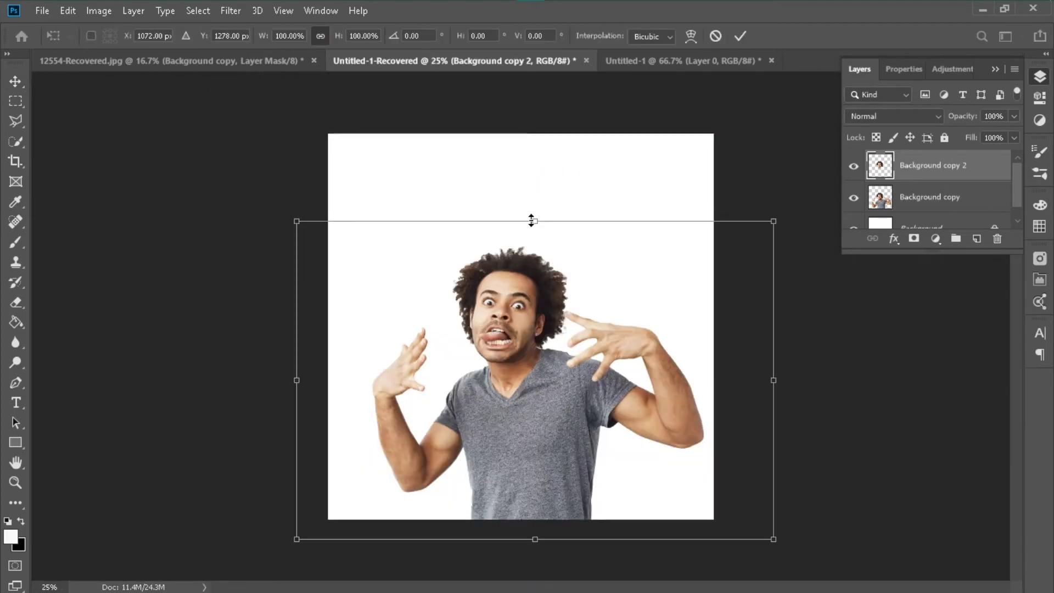
{"action": "left_click_drag", "start_coordinate": [532, 217], "coordinate": [533, 112]}
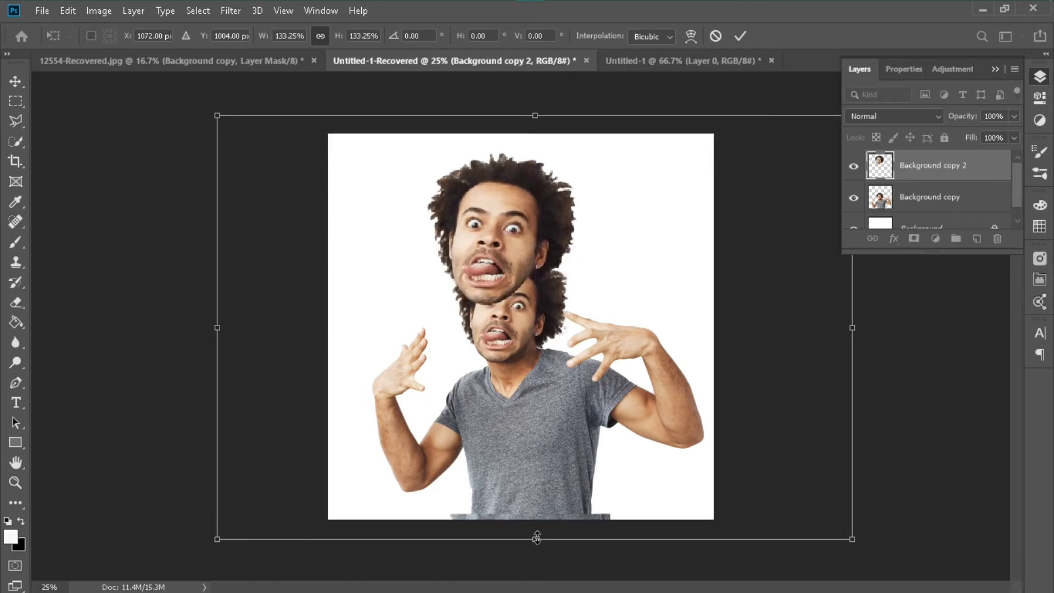
{"action": "left_click_drag", "start_coordinate": [535, 539], "coordinate": [536, 582]}
{"action": "mouse_move", "coordinate": [481, 263]}
{"action": "left_mouse_down"}
{"action": "mouse_move", "coordinate": [483, 251]}
{"action": "mouse_move", "coordinate": [502, 264]}
{"action": "left_mouse_up"}
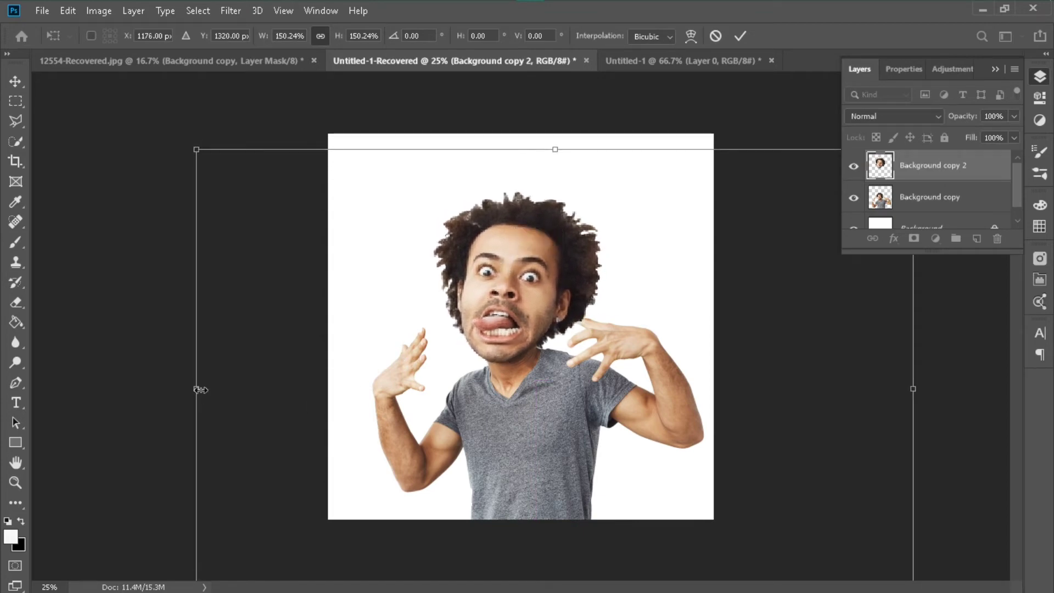
{"action": "left_click_drag", "start_coordinate": [201, 390], "coordinate": [215, 389]}
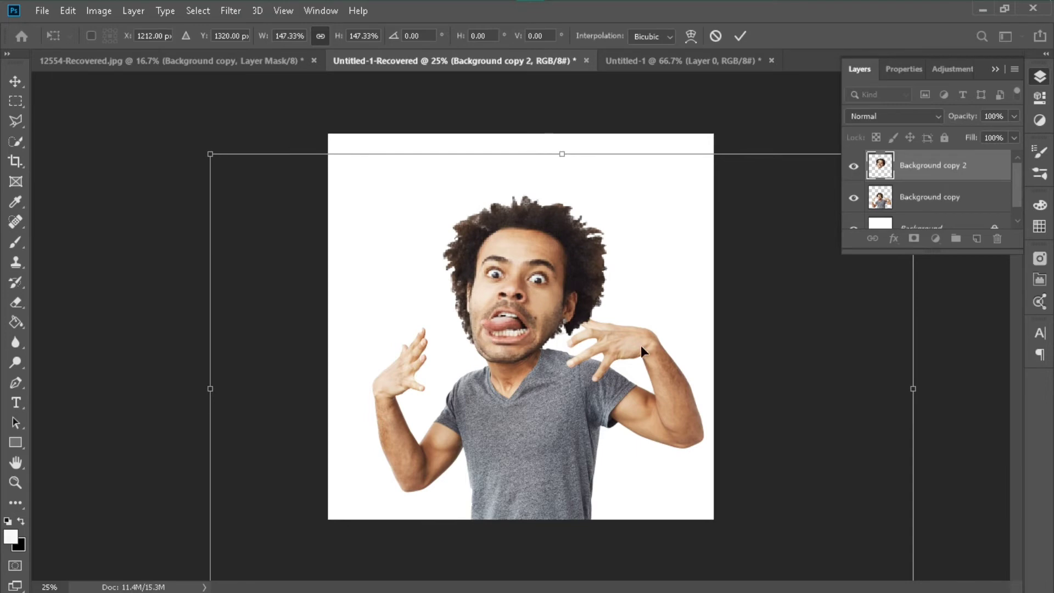
{"action": "mouse_move", "coordinate": [542, 321]}
{"action": "left_mouse_down"}
{"action": "mouse_move", "coordinate": [534, 314]}
{"action": "mouse_move", "coordinate": [537, 333]}
{"action": "left_mouse_up"}
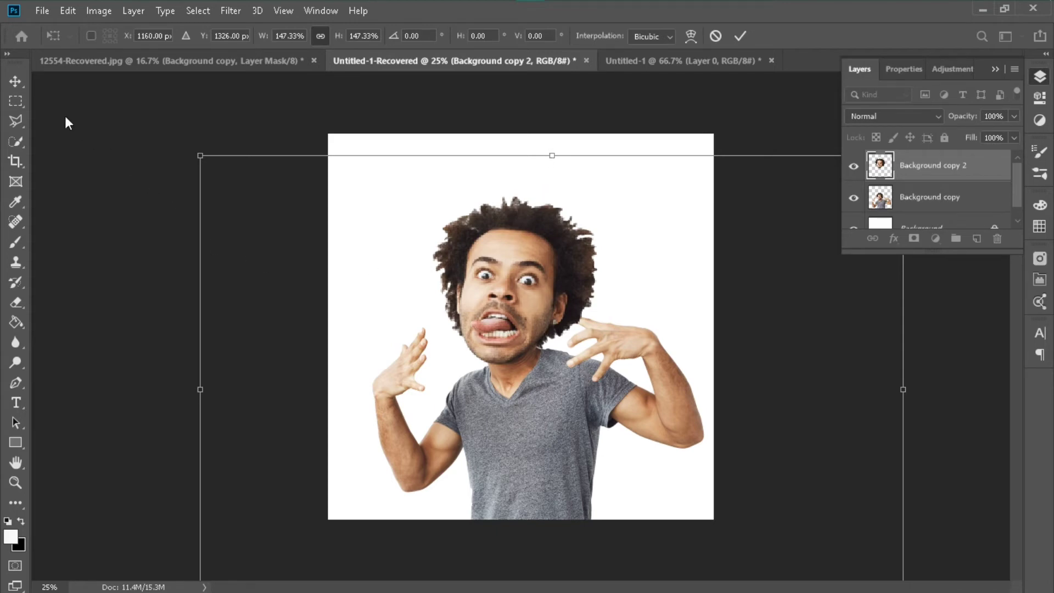
{"action": "left_click", "coordinate": [16, 81]}
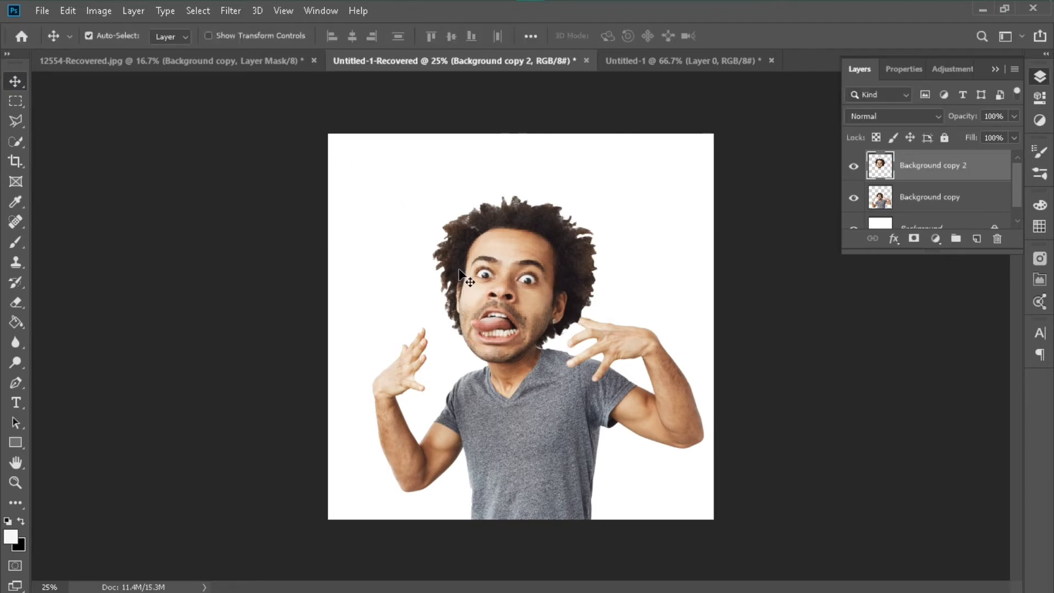
Open the enlarged head layer, Background copy 2, in the Liquify filter.
{"action": "left_click", "coordinate": [225, 11]}
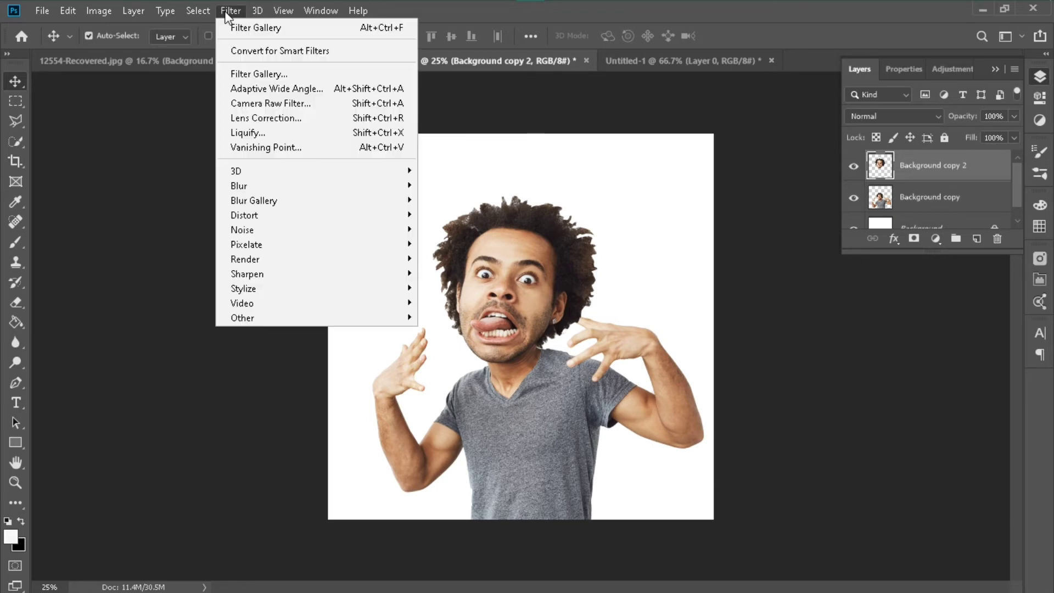
{"action": "left_click", "coordinate": [273, 139]}
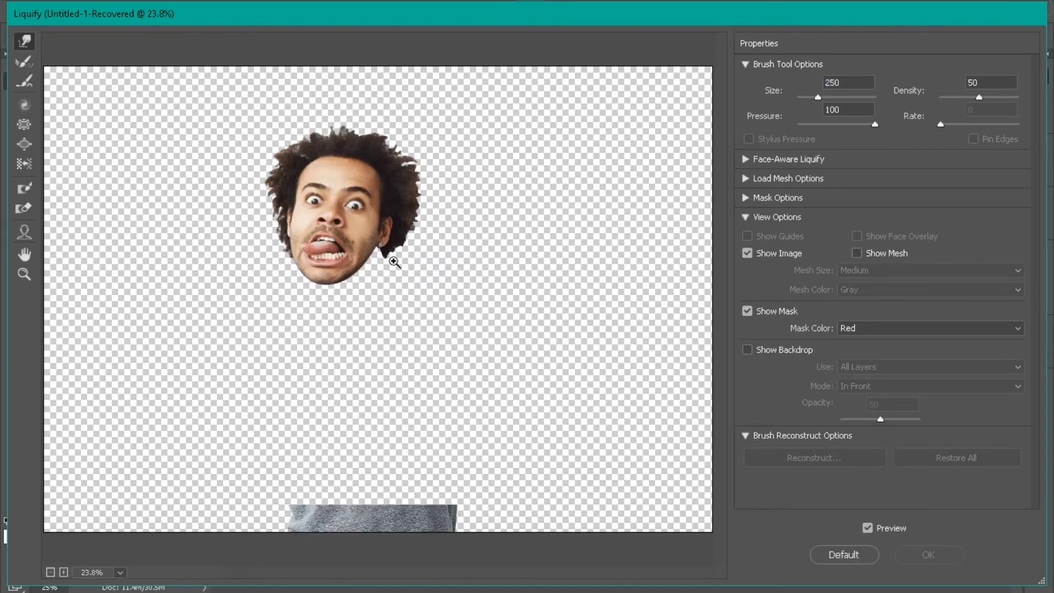
{"action": "key", "text": "ctrl+plus"}
{"action": "key", "text": "ctrl+plus"}
{"action": "key", "text": "ctrl+plus"}
{"action": "key", "text": "ctrl+plus"}
{"action": "key", "text": "ctrl+plus"}
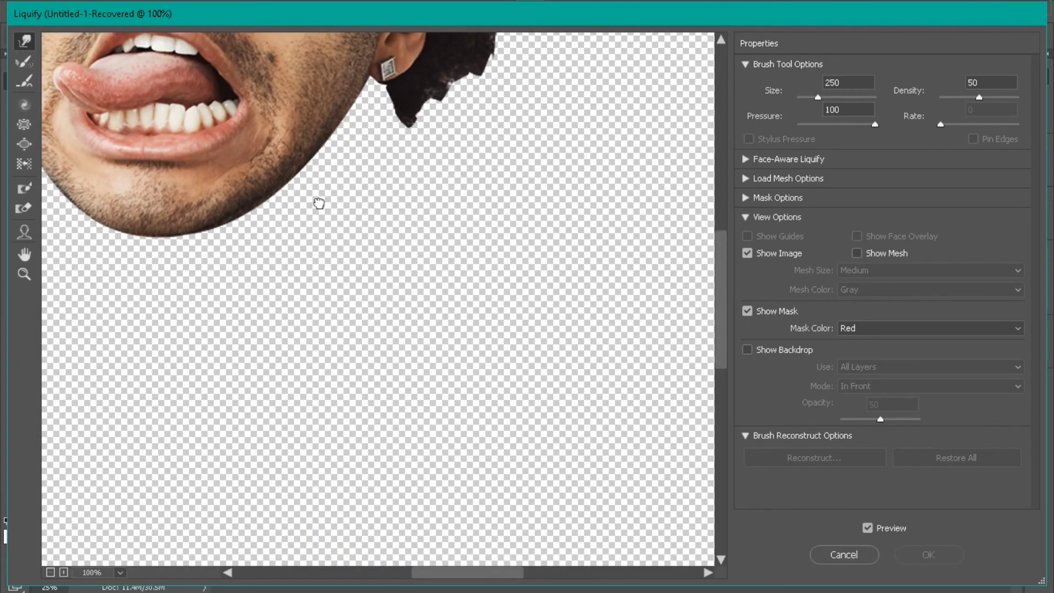
{"action": "left_click_drag", "start_coordinate": [320, 203], "coordinate": [491, 483]}
{"action": "key", "text": "ctrl+minus"}
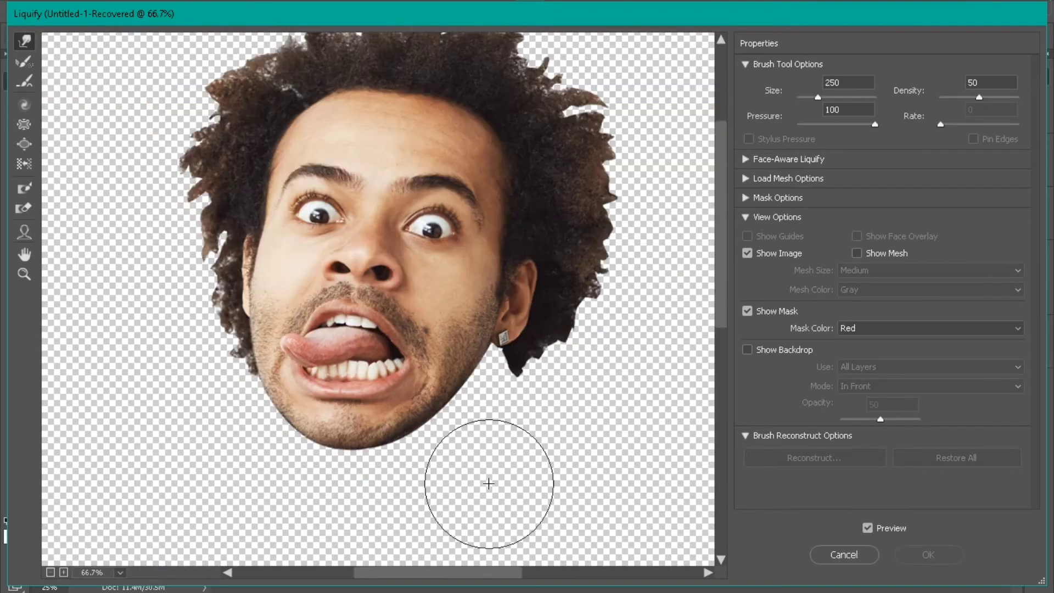
{"action": "left_click_drag", "start_coordinate": [500, 315], "coordinate": [507, 348]}
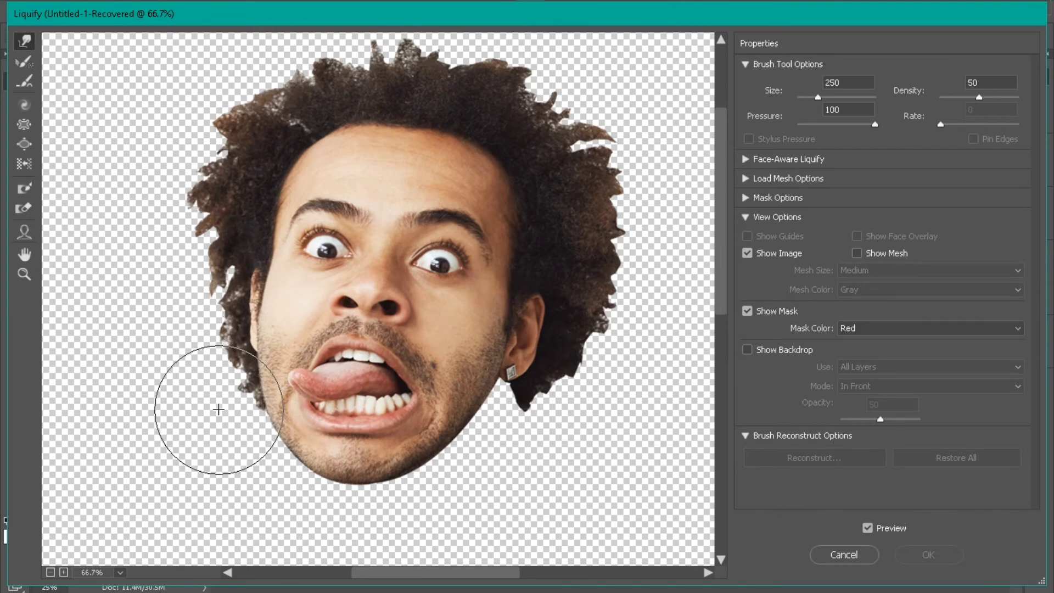
Narrow both sides of the jaw around the chin with the size 250 Forward Warp brush, undoing unwanted strokes.
{"action": "mouse_move", "coordinate": [217, 412]}
{"action": "left_mouse_down"}
{"action": "mouse_move", "coordinate": [235, 395]}
{"action": "mouse_move", "coordinate": [250, 403]}
{"action": "mouse_move", "coordinate": [247, 377]}
{"action": "mouse_move", "coordinate": [259, 423]}
{"action": "mouse_move", "coordinate": [303, 433]}
{"action": "left_mouse_up"}
{"action": "mouse_move", "coordinate": [448, 455]}
{"action": "left_mouse_down"}
{"action": "mouse_move", "coordinate": [442, 452]}
{"action": "mouse_move", "coordinate": [413, 458]}
{"action": "mouse_move", "coordinate": [375, 501]}
{"action": "mouse_move", "coordinate": [372, 487]}
{"action": "mouse_move", "coordinate": [386, 486]}
{"action": "mouse_move", "coordinate": [329, 487]}
{"action": "mouse_move", "coordinate": [382, 471]}
{"action": "left_mouse_up"}
{"action": "key", "text": "ctrl+z"}
{"action": "key", "text": "ctrl+z"}
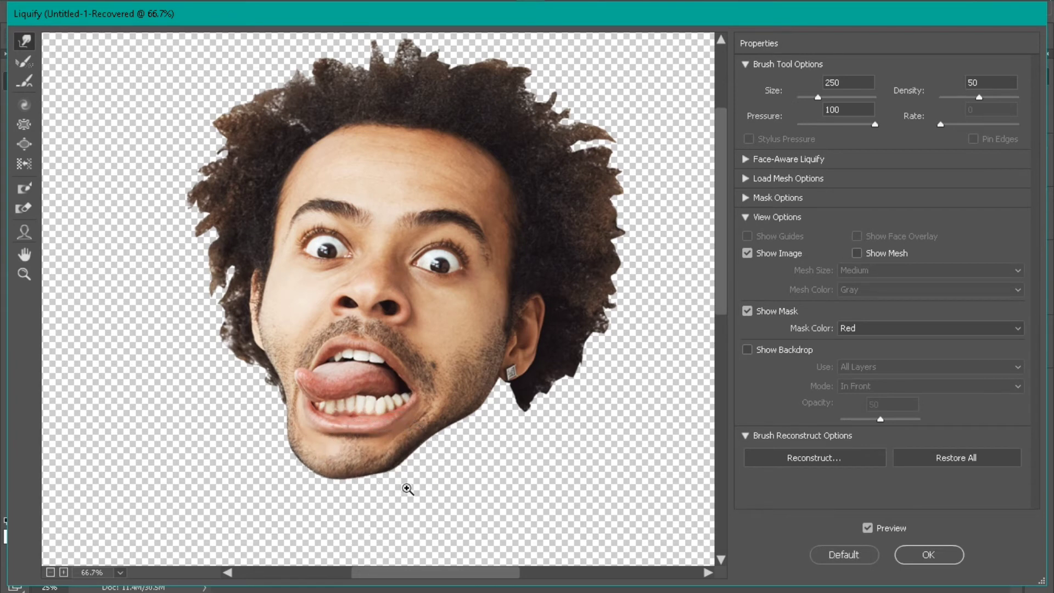
{"action": "key", "text": "ctrl+z"}
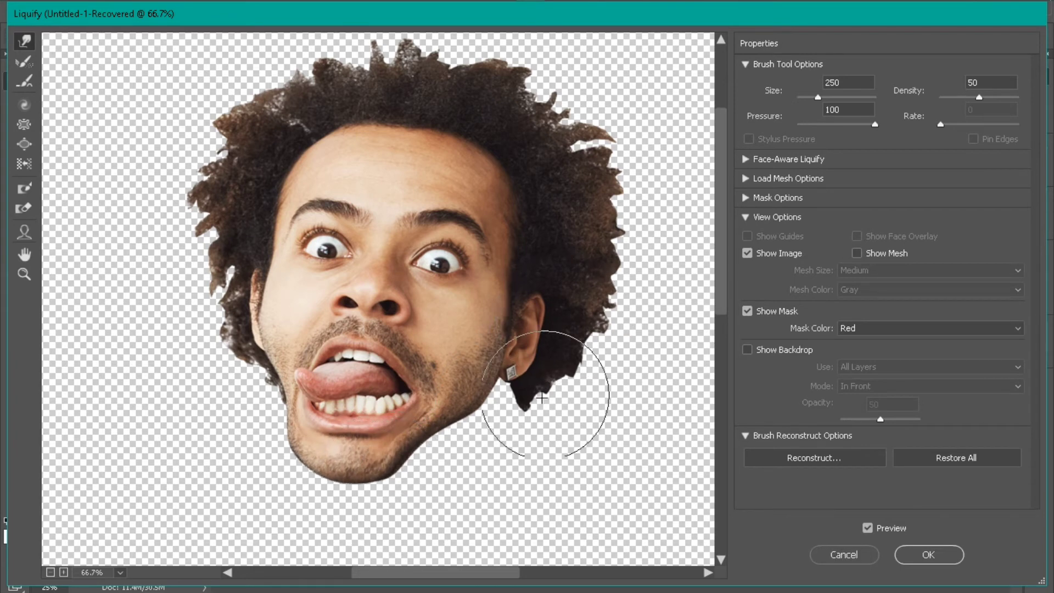
{"action": "key", "text": "ctrl+z"}
{"action": "key", "text": "ctrl+z"}
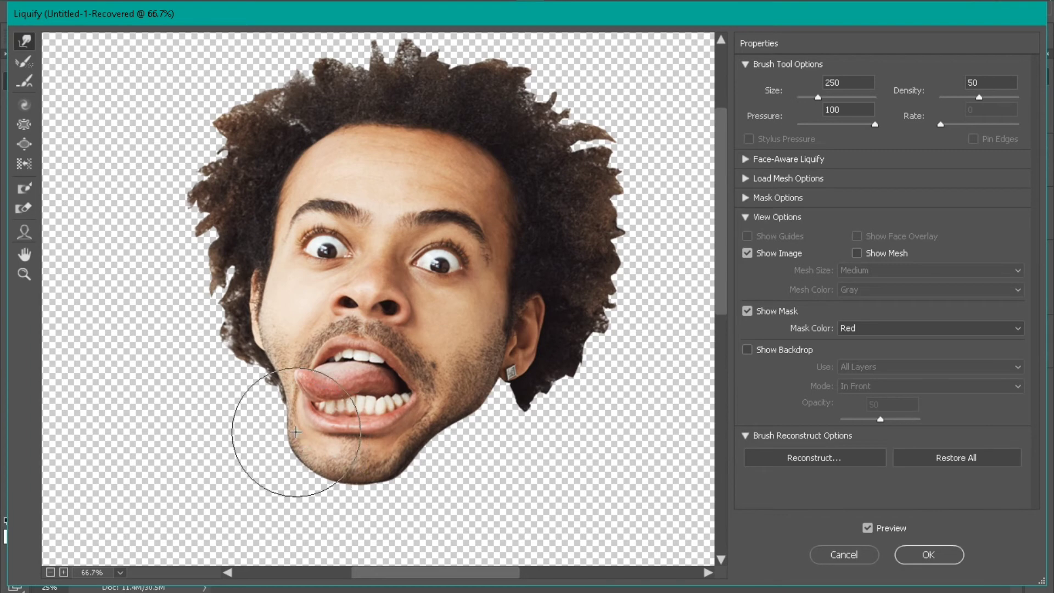
{"action": "key", "text": "ctrl+z"}
{"action": "left_click_drag", "start_coordinate": [328, 436], "coordinate": [315, 436]}
{"action": "left_click_drag", "start_coordinate": [462, 446], "coordinate": [444, 427]}
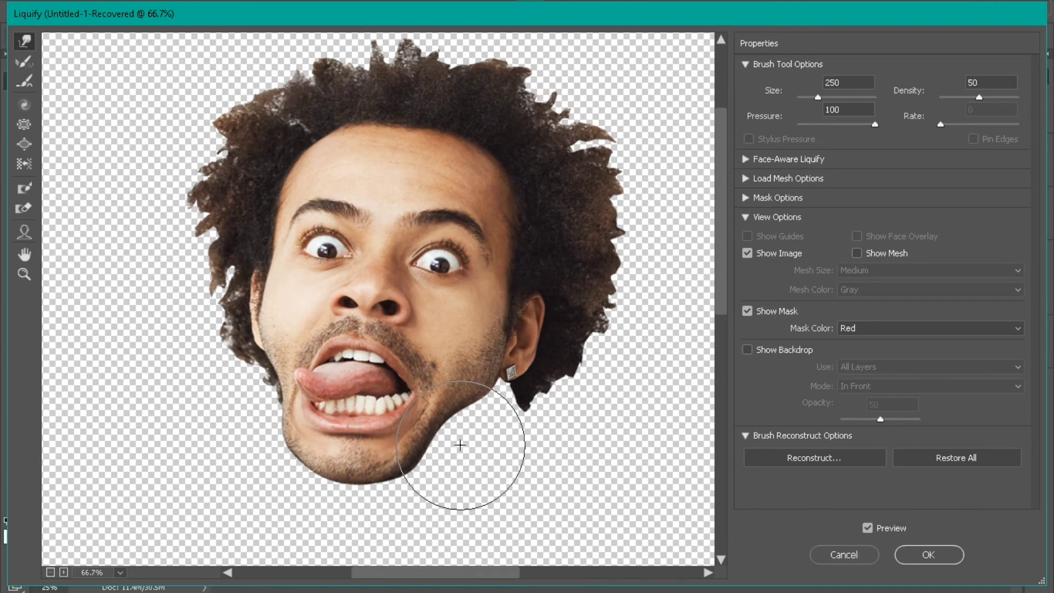
Reduce the warp brush size to 35 and enlarge both nostrils.
{"action": "key", "text": "bracketleft"}
{"action": "key", "text": "bracketleft"}
{"action": "key", "text": "bracketleft"}
{"action": "key", "text": "bracketleft"}
{"action": "key", "text": "bracketleft"}
{"action": "key", "text": "bracketleft"}
{"action": "key", "text": "ctrl+plus"}
{"action": "key", "text": "bracketleft"}
{"action": "key", "text": "bracketleft"}
{"action": "key", "text": "bracketleft"}
{"action": "key", "text": "bracketleft"}
{"action": "key", "text": "bracketleft"}
{"action": "key", "text": "bracketleft"}
{"action": "key", "text": "bracketleft"}
{"action": "mouse_move", "coordinate": [393, 311]}
{"action": "left_mouse_down"}
{"action": "mouse_move", "coordinate": [393, 302]}
{"action": "mouse_move", "coordinate": [328, 291]}
{"action": "left_mouse_up"}
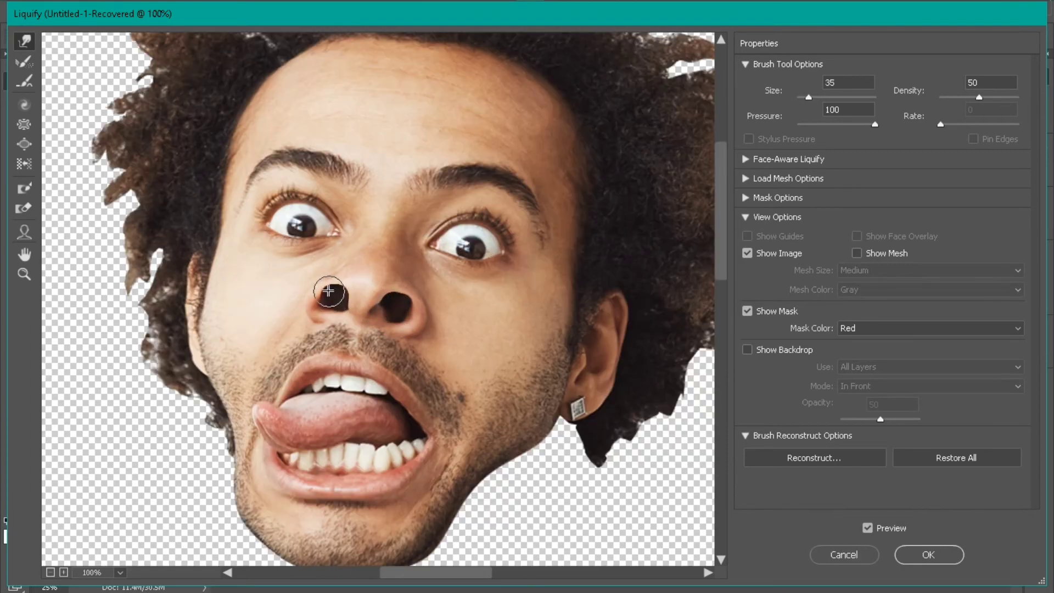
Set the warp brush size to 70 and stretch the ears outward.
{"action": "key", "text": "bracketright"}
{"action": "key", "text": "bracketright"}
{"action": "key", "text": "bracketright"}
{"action": "key", "text": "bracketright"}
{"action": "mouse_move", "coordinate": [598, 384]}
{"action": "left_mouse_down"}
{"action": "mouse_move", "coordinate": [640, 462]}
{"action": "mouse_move", "coordinate": [593, 405]}
{"action": "left_mouse_up"}
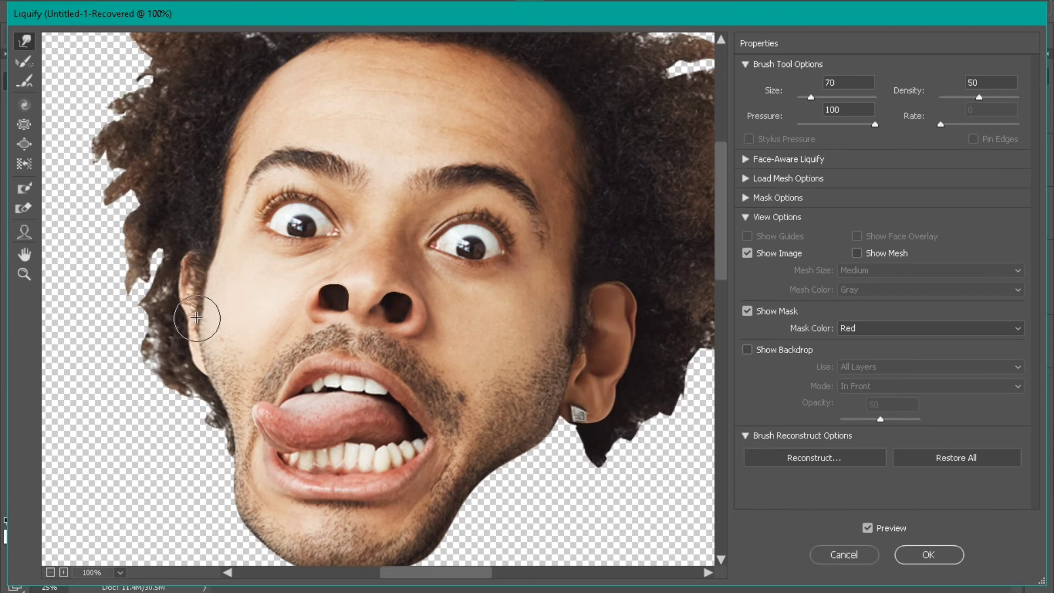
Set the warp brush size to 175 and push the eyes in toward the nose.
{"action": "scroll", "coordinate": [341, 242], "scroll_direction": "up", "scroll_amount": 3}
{"action": "key", "text": "bracketright"}
{"action": "key", "text": "bracketright"}
{"action": "key", "text": "bracketright"}
{"action": "key", "text": "bracketright"}
{"action": "key", "text": "bracketright"}
{"action": "key", "text": "bracketright"}
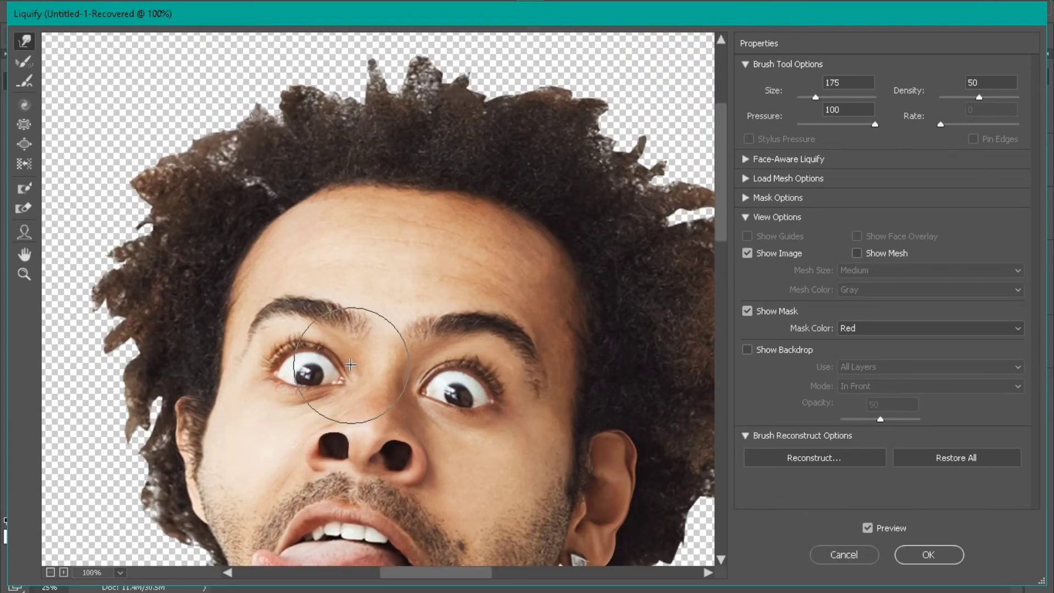
Push the hair outline inward and arch both eyebrows upward, applying the Liquify changes to the head.
{"action": "scroll", "coordinate": [350, 364], "scroll_direction": "down", "scroll_amount": 4}
{"action": "scroll", "coordinate": [122, 395], "scroll_direction": "down", "scroll_amount": 1}
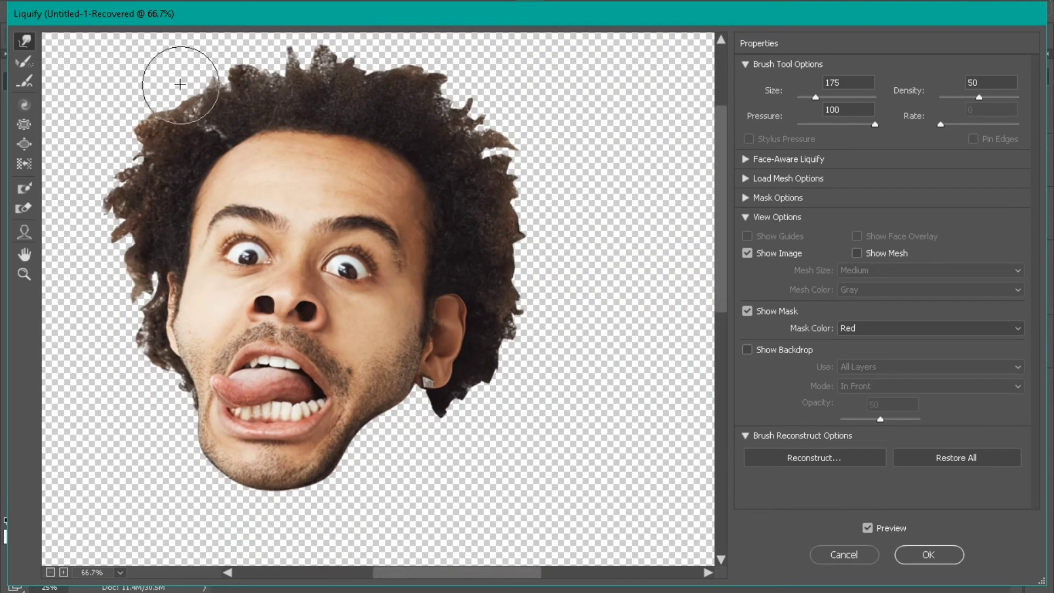
{"action": "left_click_drag", "start_coordinate": [275, 58], "coordinate": [299, 64]}
{"action": "left_click_drag", "start_coordinate": [483, 108], "coordinate": [467, 118]}
{"action": "left_click_drag", "start_coordinate": [448, 330], "coordinate": [434, 324]}
{"action": "left_click_drag", "start_coordinate": [239, 253], "coordinate": [242, 227]}
{"action": "key", "text": "ctrl+z"}
{"action": "left_click_drag", "start_coordinate": [354, 244], "coordinate": [356, 225]}
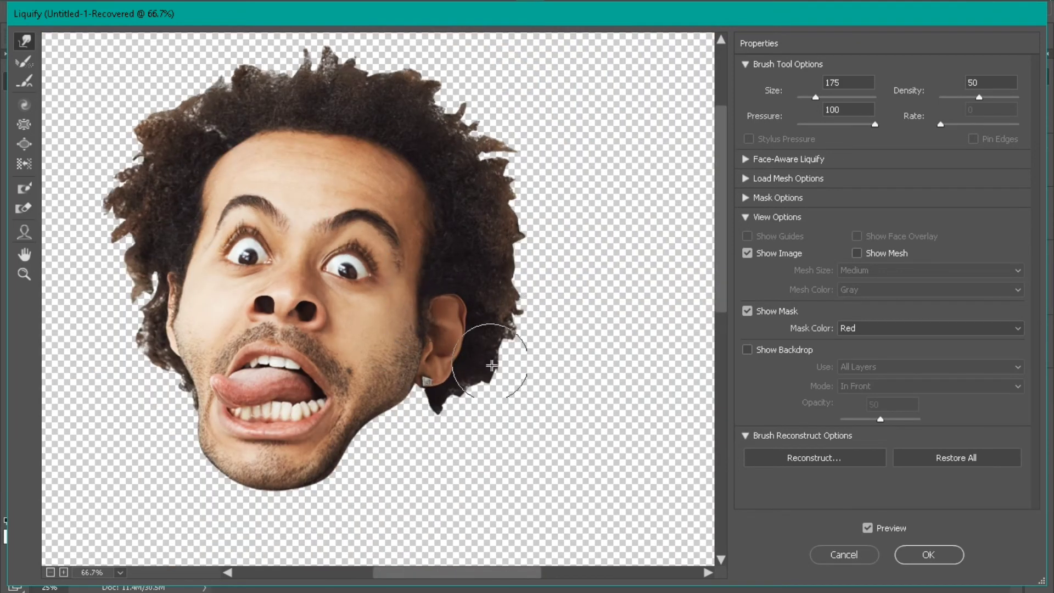
{"action": "left_click", "coordinate": [943, 560]}
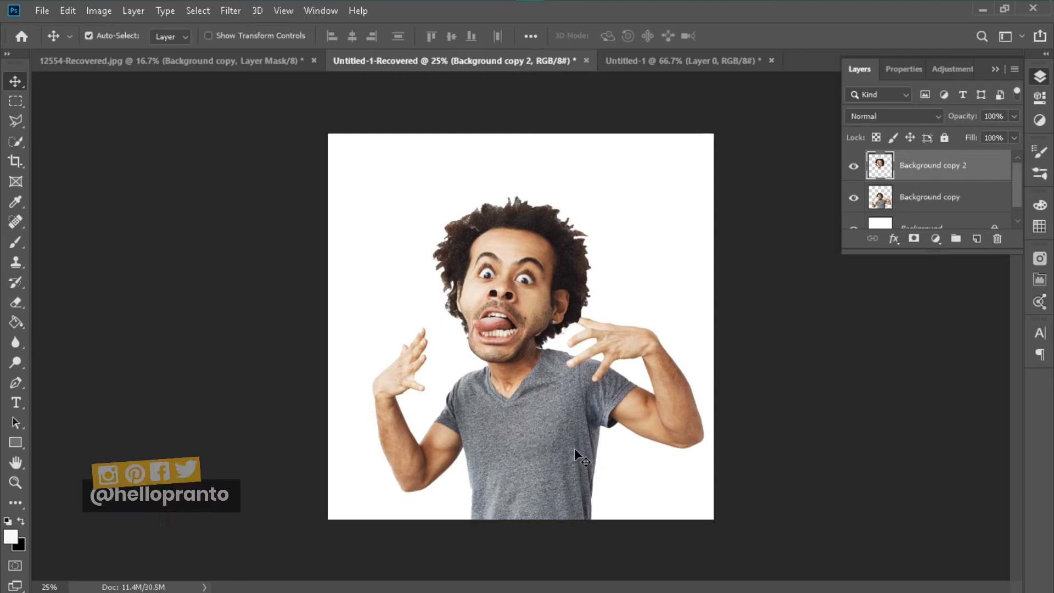
Liquify the Background copy body layer with a size 600 warp brush, pinching both sides of the waist inward, and apply it.
{"action": "left_click", "coordinate": [892, 208]}
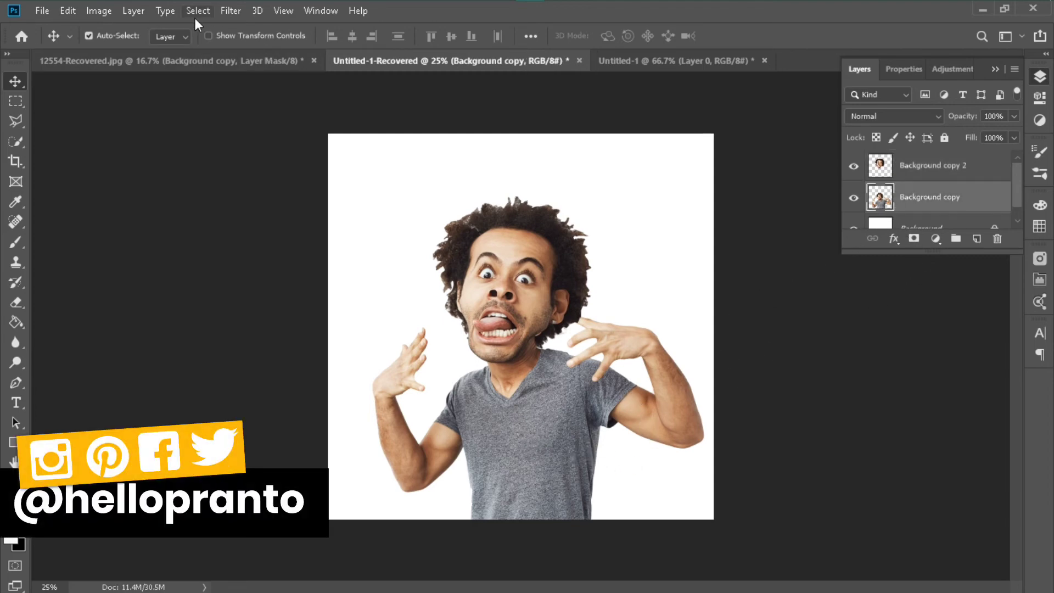
{"action": "left_click", "coordinate": [229, 15]}
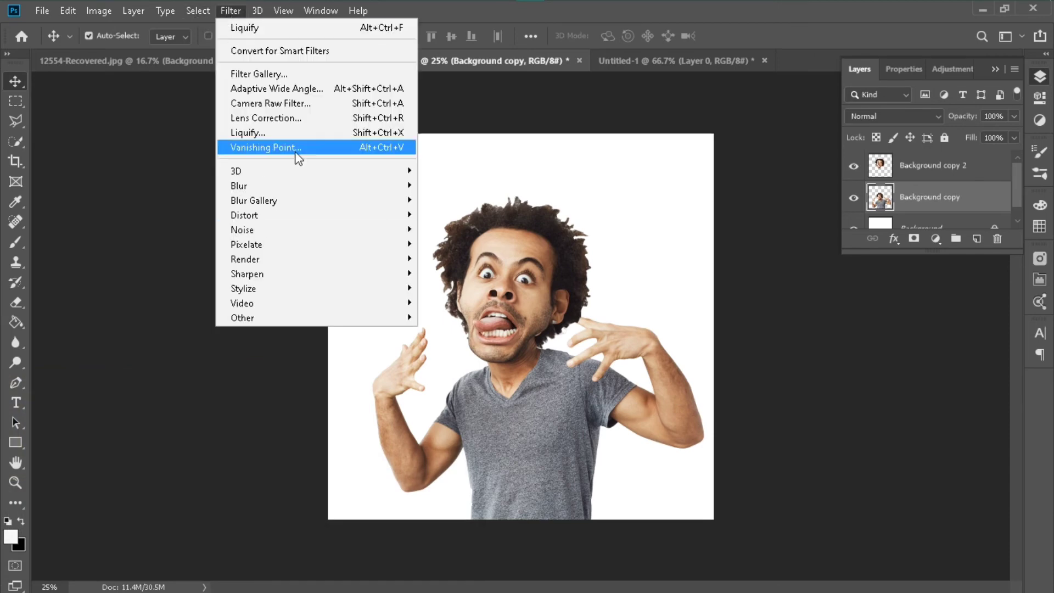
{"action": "left_click", "coordinate": [250, 142]}
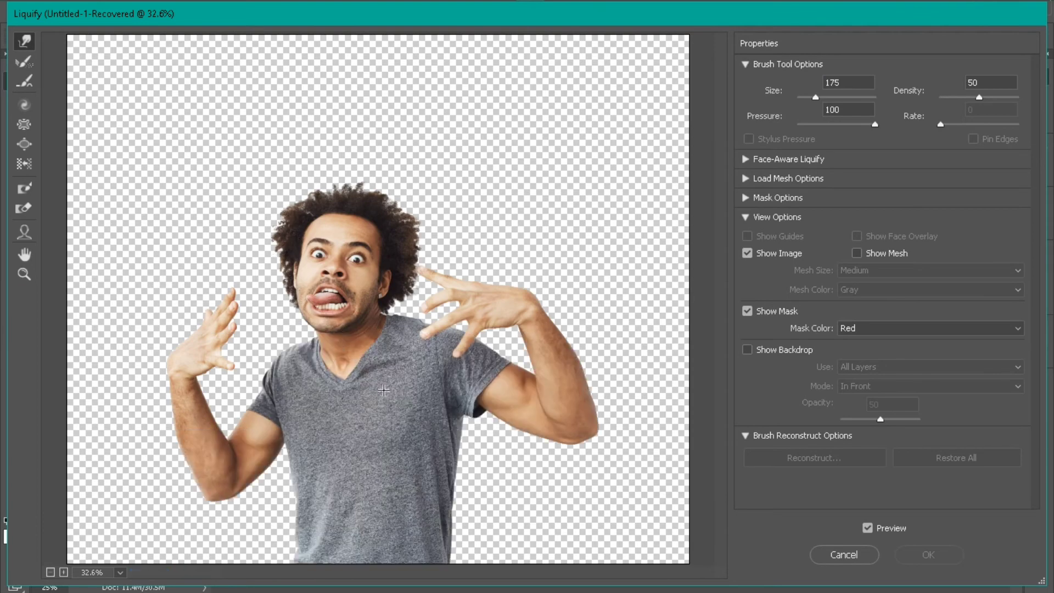
{"action": "key", "text": "bracketright"}
{"action": "key", "text": "bracketright"}
{"action": "key", "text": "bracketright"}
{"action": "key", "text": "bracketright"}
{"action": "key", "text": "bracketright"}
{"action": "key", "text": "bracketright"}
{"action": "left_click_drag", "start_coordinate": [489, 485], "coordinate": [448, 484]}
{"action": "left_click_drag", "start_coordinate": [257, 484], "coordinate": [289, 486]}
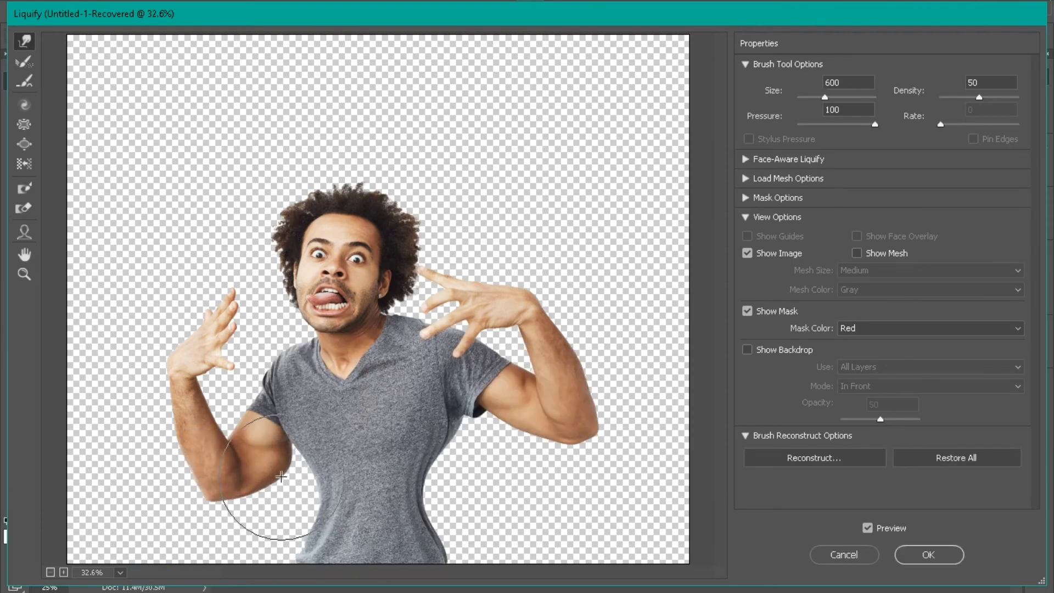
{"action": "left_click", "coordinate": [912, 555]}
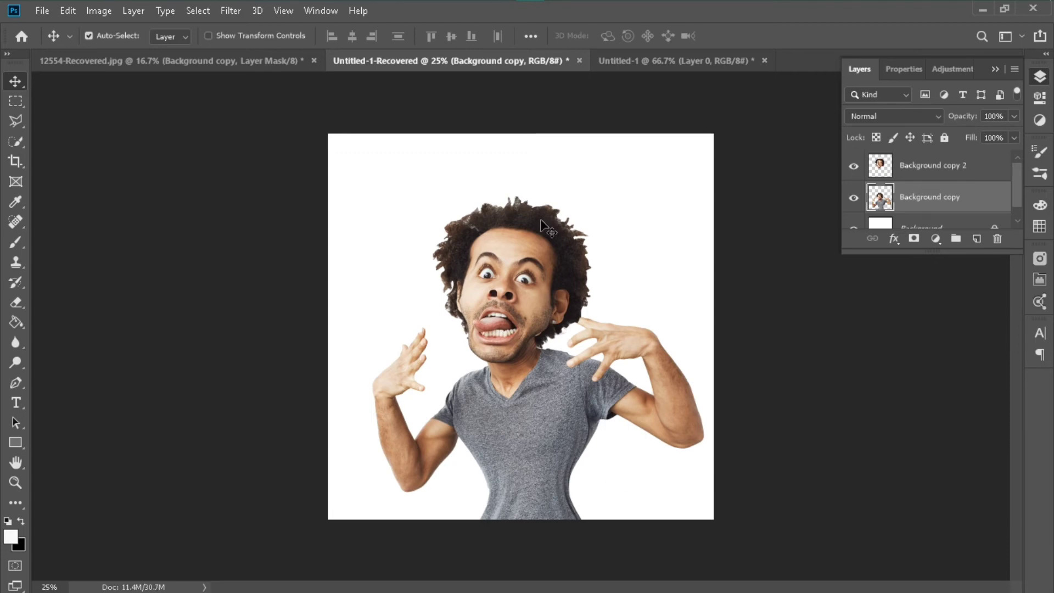
Merge the Background copy 2 and Background copy layers and move the merged figure slightly up and to the right.
{"action": "left_click", "coordinate": [945, 177]}
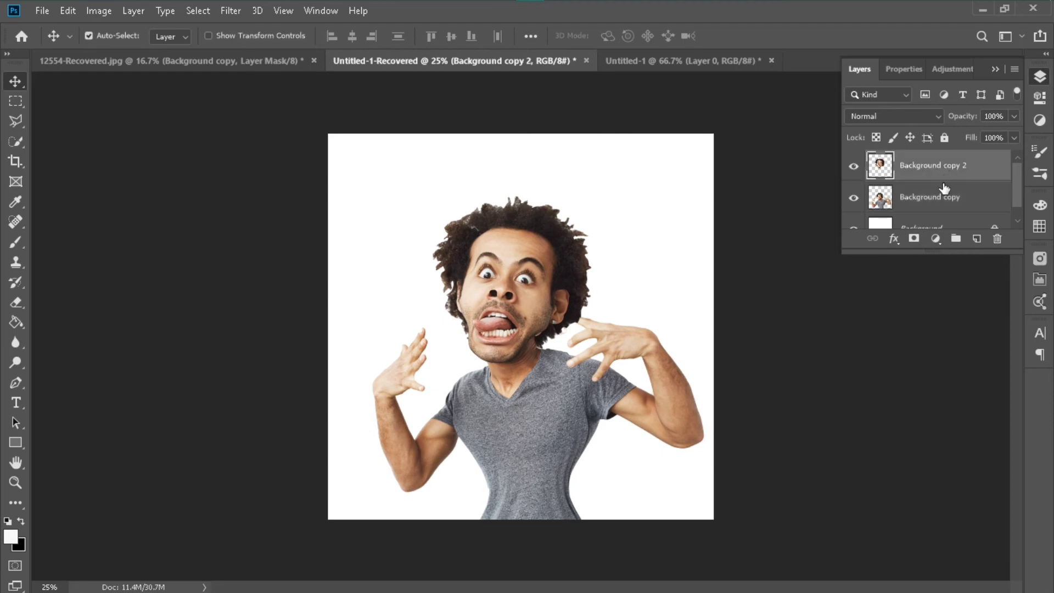
{"action": "left_click", "coordinate": [945, 197], "text": "ctrl"}
{"action": "right_click", "coordinate": [919, 165]}
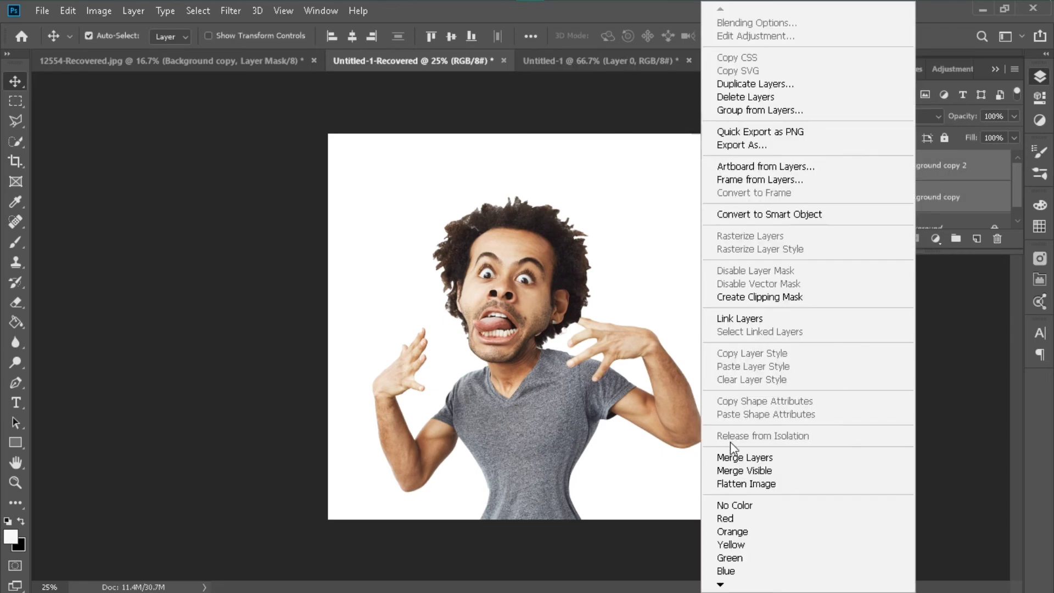
{"action": "left_click", "coordinate": [727, 457]}
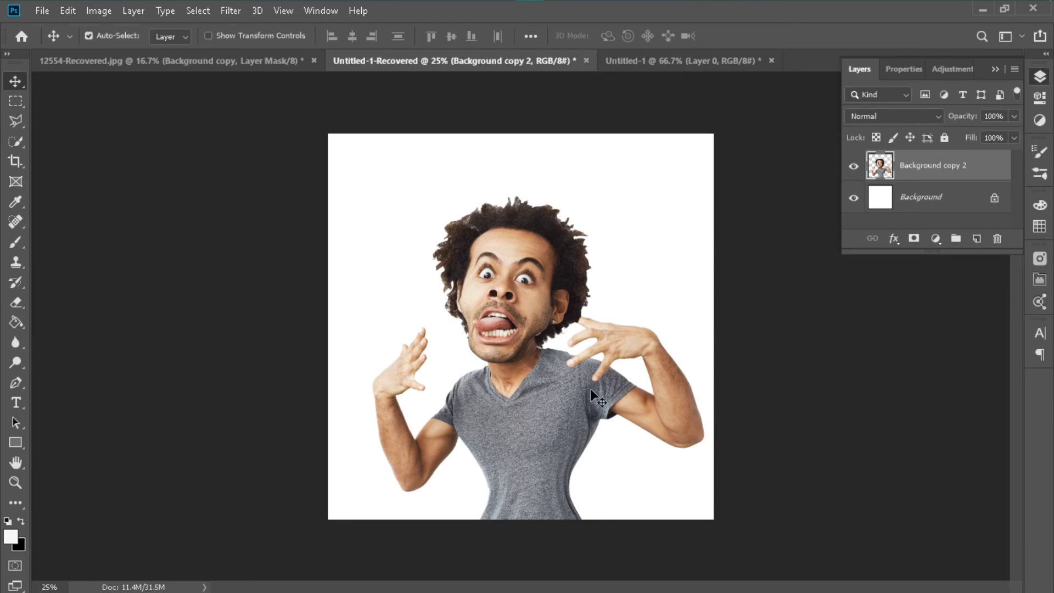
{"action": "mouse_move", "coordinate": [568, 372]}
{"action": "left_mouse_down"}
{"action": "mouse_move", "coordinate": [552, 300]}
{"action": "mouse_move", "coordinate": [587, 348]}
{"action": "mouse_move", "coordinate": [591, 336]}
{"action": "mouse_move", "coordinate": [577, 363]}
{"action": "left_mouse_up"}
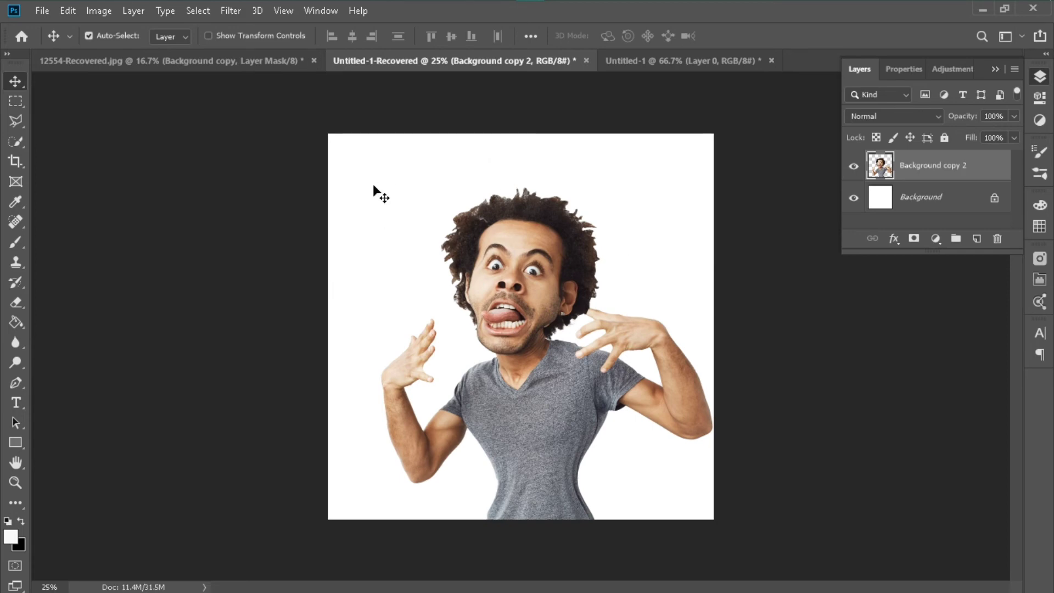
Unlock the white Background layer and add a radial white-to-yellow Gradient Overlay to it.
{"action": "left_click", "coordinate": [994, 200]}
{"action": "left_click", "coordinate": [893, 240]}
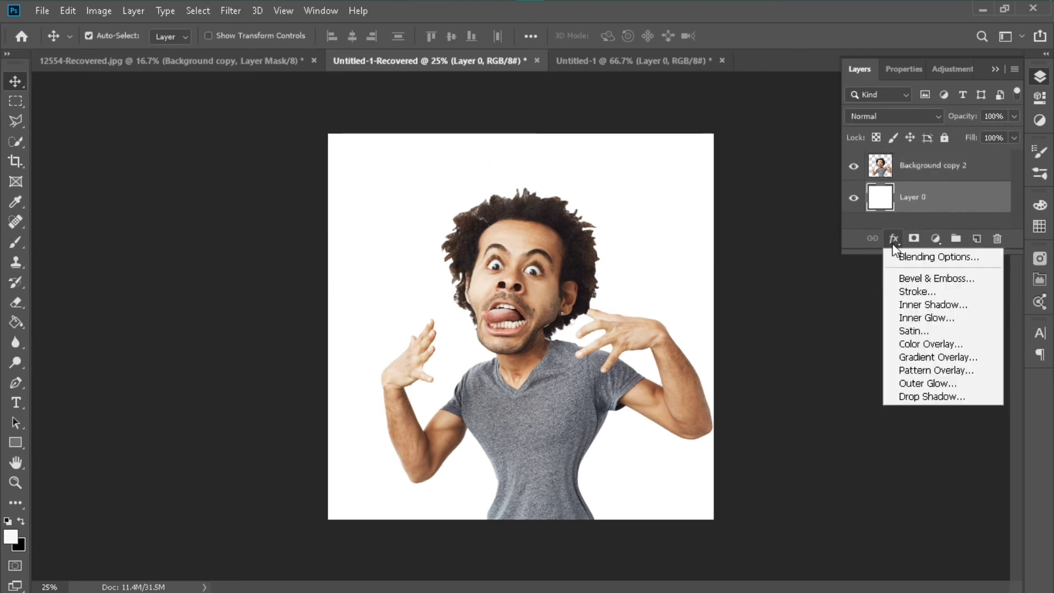
{"action": "left_click", "coordinate": [928, 364]}
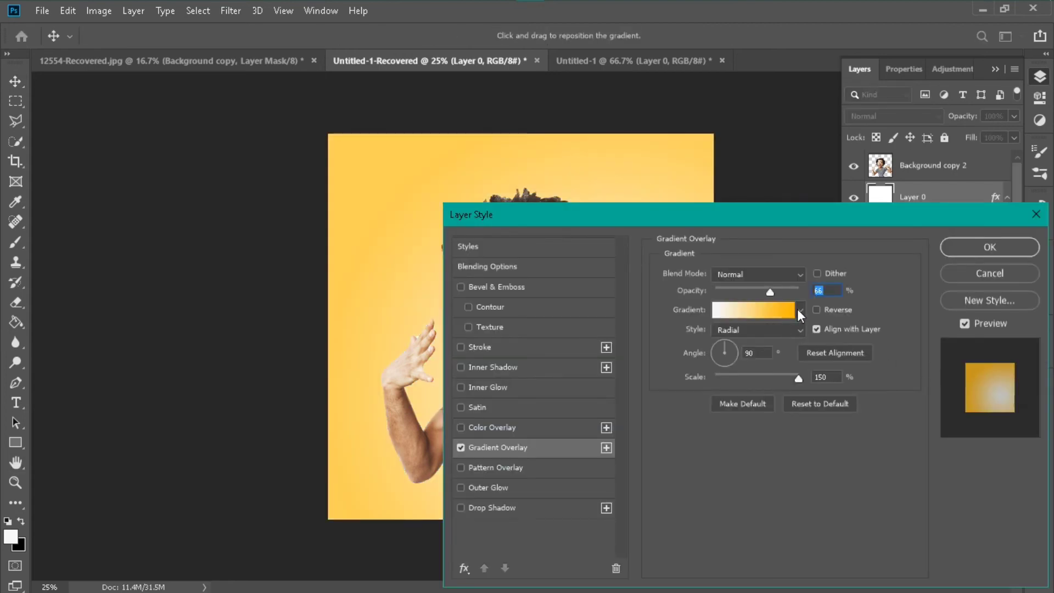
{"action": "left_click", "coordinate": [800, 310]}
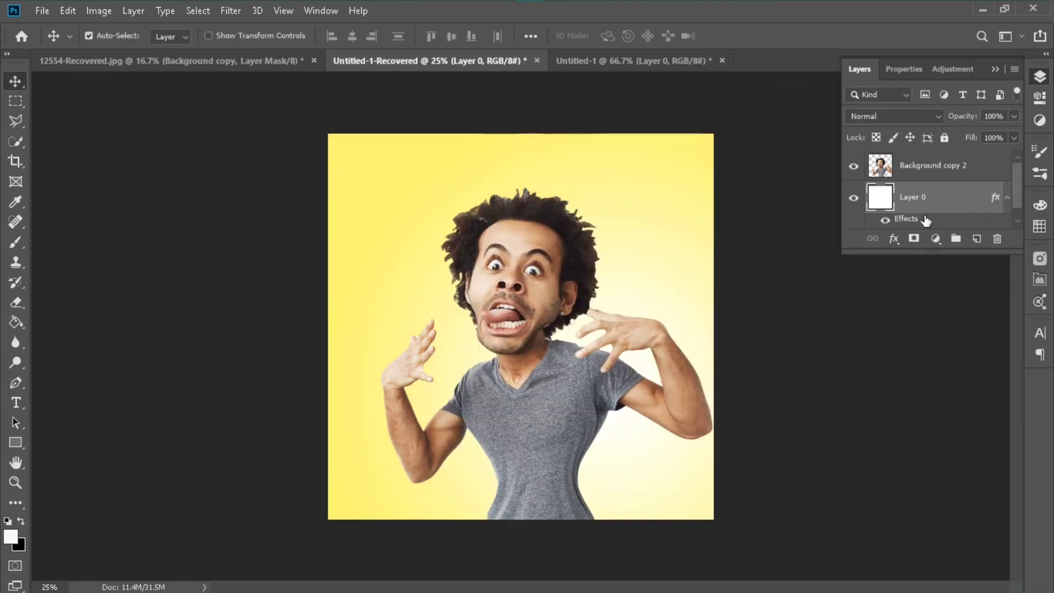
Reopen the background's Gradient Overlay and reposition the gradient's bright centre behind the man, applying the layer style.
{"action": "scroll", "coordinate": [940, 179], "scroll_direction": "down", "scroll_amount": 1}
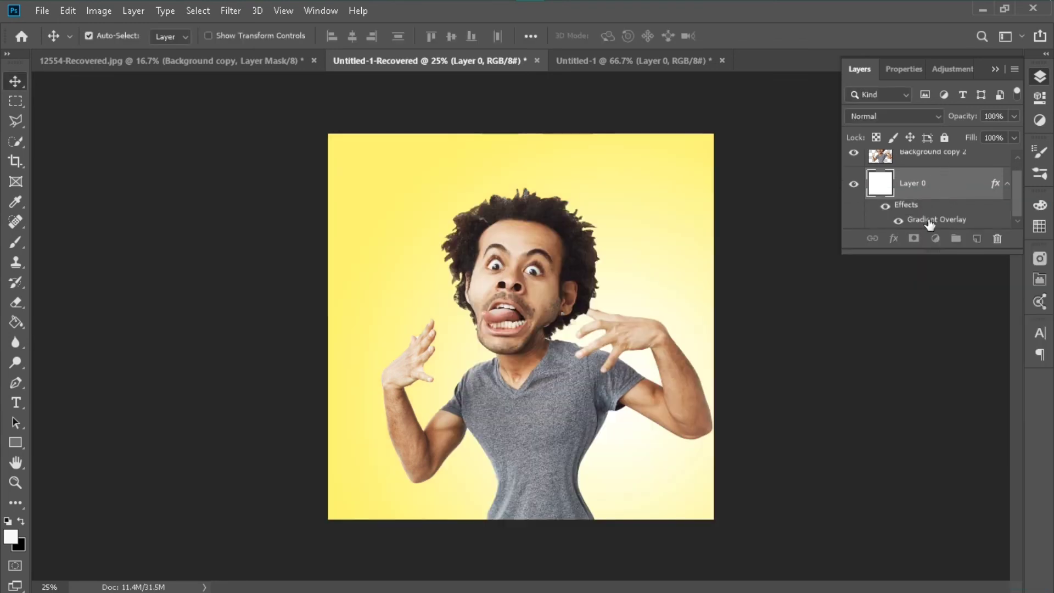
{"action": "double_click", "coordinate": [927, 224]}
{"action": "left_click_drag", "start_coordinate": [715, 231], "coordinate": [1052, 149]}
{"action": "left_click_drag", "start_coordinate": [639, 286], "coordinate": [616, 319]}
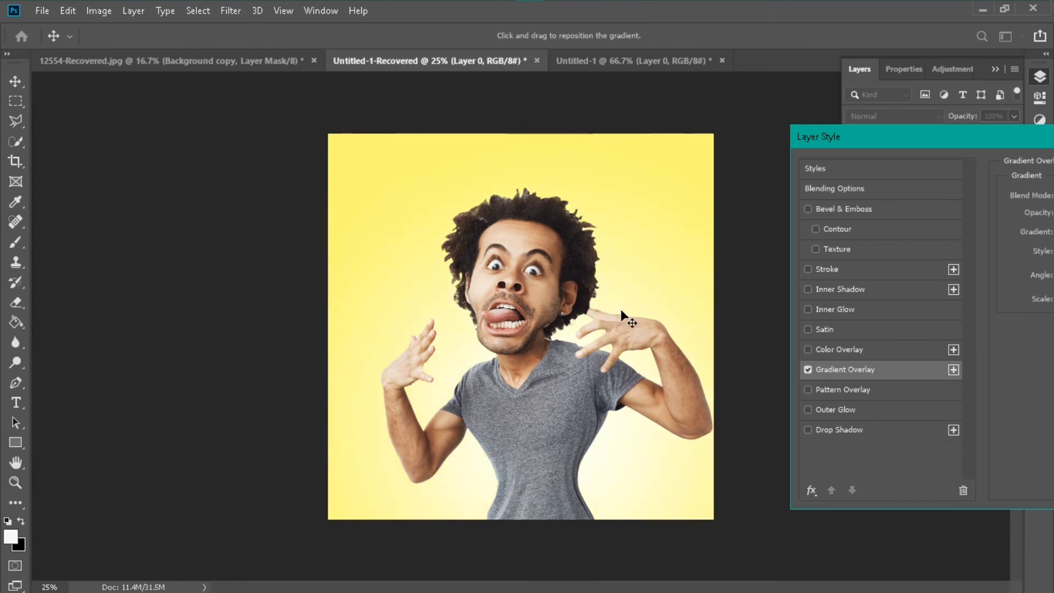
{"action": "left_click_drag", "start_coordinate": [876, 147], "coordinate": [709, 127]}
{"action": "left_click_drag", "start_coordinate": [808, 120], "coordinate": [560, 123]}
{"action": "left_click", "coordinate": [915, 151]}
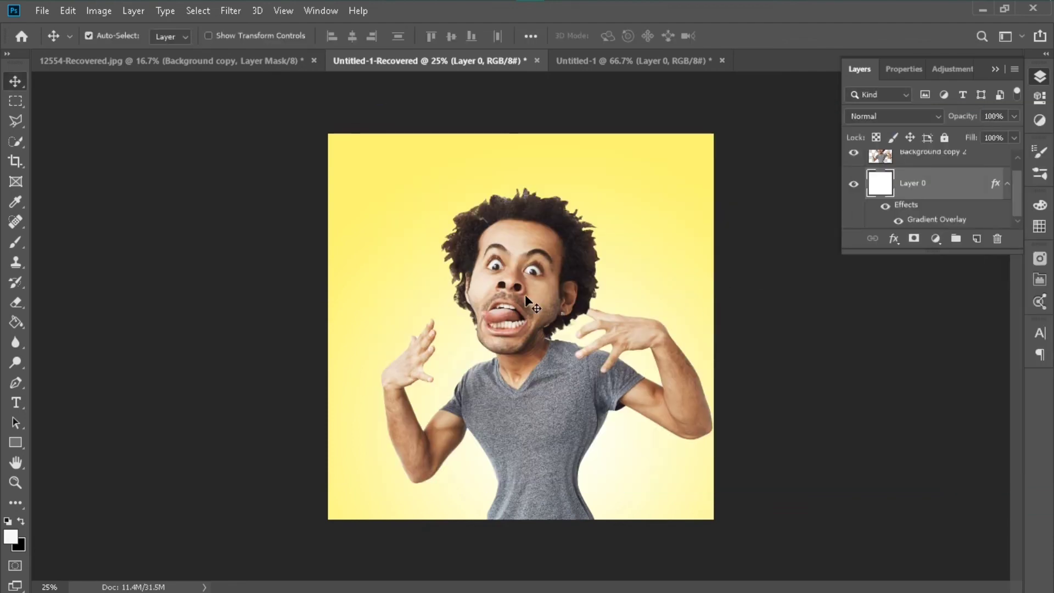